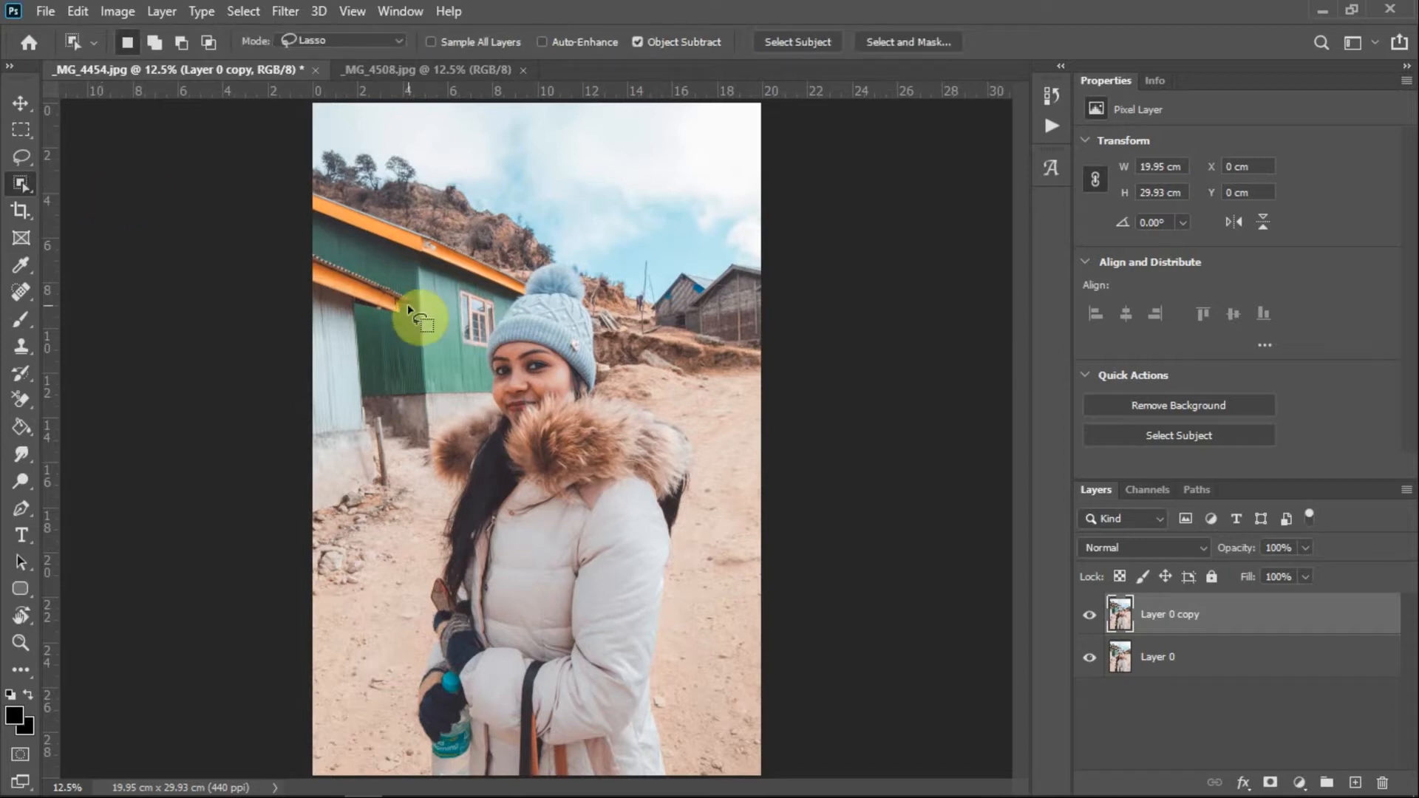
Select the woman in the photo by roughly outlining her with the Object Selection tool in Lasso mode
{"action": "mouse_move", "coordinate": [515, 264]}
{"action": "left_mouse_down"}
{"action": "mouse_move", "coordinate": [477, 337]}
{"action": "mouse_move", "coordinate": [468, 397]}
{"action": "mouse_move", "coordinate": [412, 437]}
{"action": "mouse_move", "coordinate": [433, 501]}
{"action": "mouse_move", "coordinate": [399, 627]}
{"action": "mouse_move", "coordinate": [400, 732]}
{"action": "mouse_move", "coordinate": [416, 776]}
{"action": "mouse_move", "coordinate": [679, 789]}
{"action": "mouse_move", "coordinate": [680, 619]}
{"action": "mouse_move", "coordinate": [717, 433]}
{"action": "mouse_move", "coordinate": [679, 399]}
{"action": "mouse_move", "coordinate": [604, 376]}
{"action": "mouse_move", "coordinate": [614, 319]}
{"action": "mouse_move", "coordinate": [590, 268]}
{"action": "mouse_move", "coordinate": [516, 268]}
{"action": "left_mouse_up"}
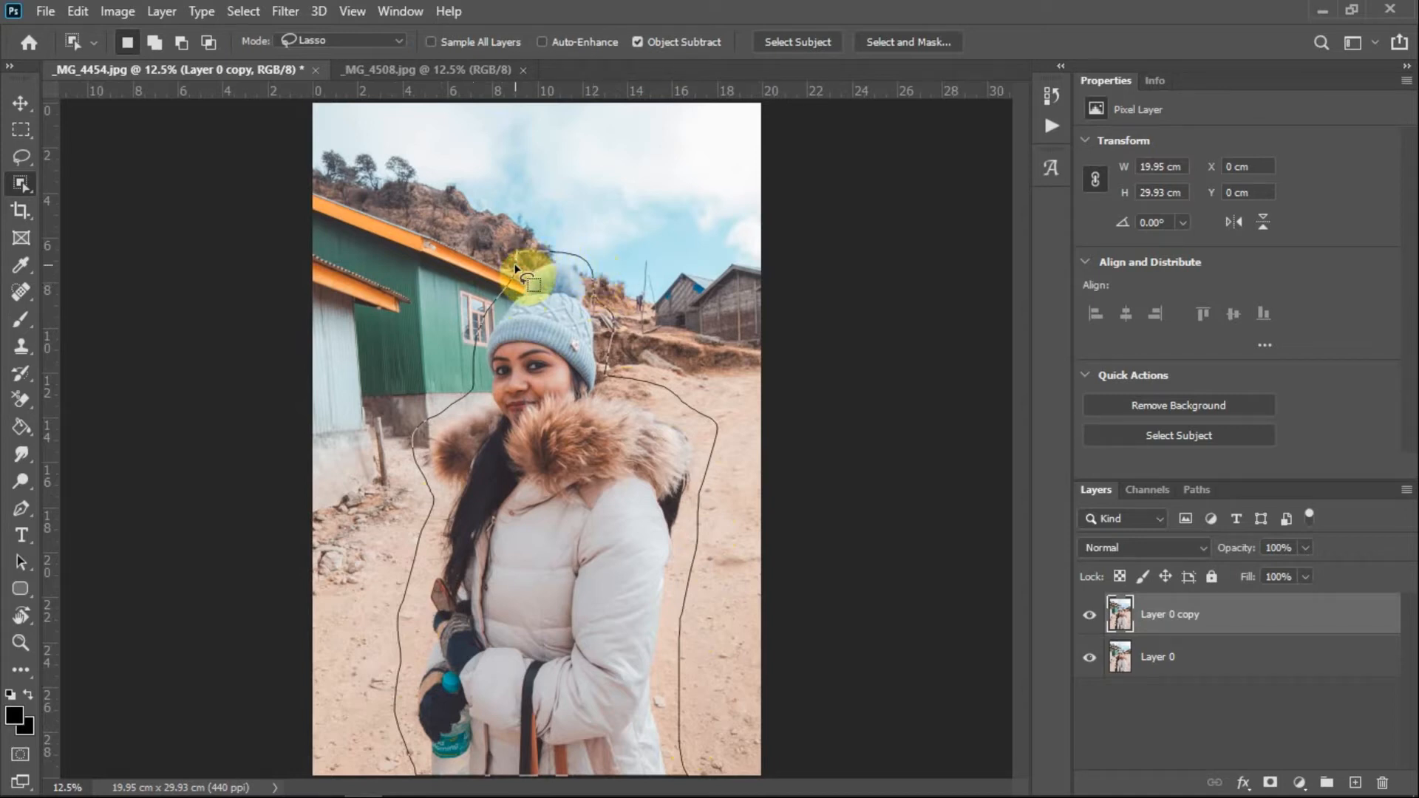
{"action": "left_click_drag", "start_coordinate": [516, 269], "coordinate": [518, 258]}
{"action": "left_click_drag", "start_coordinate": [517, 258], "coordinate": [515, 266]}
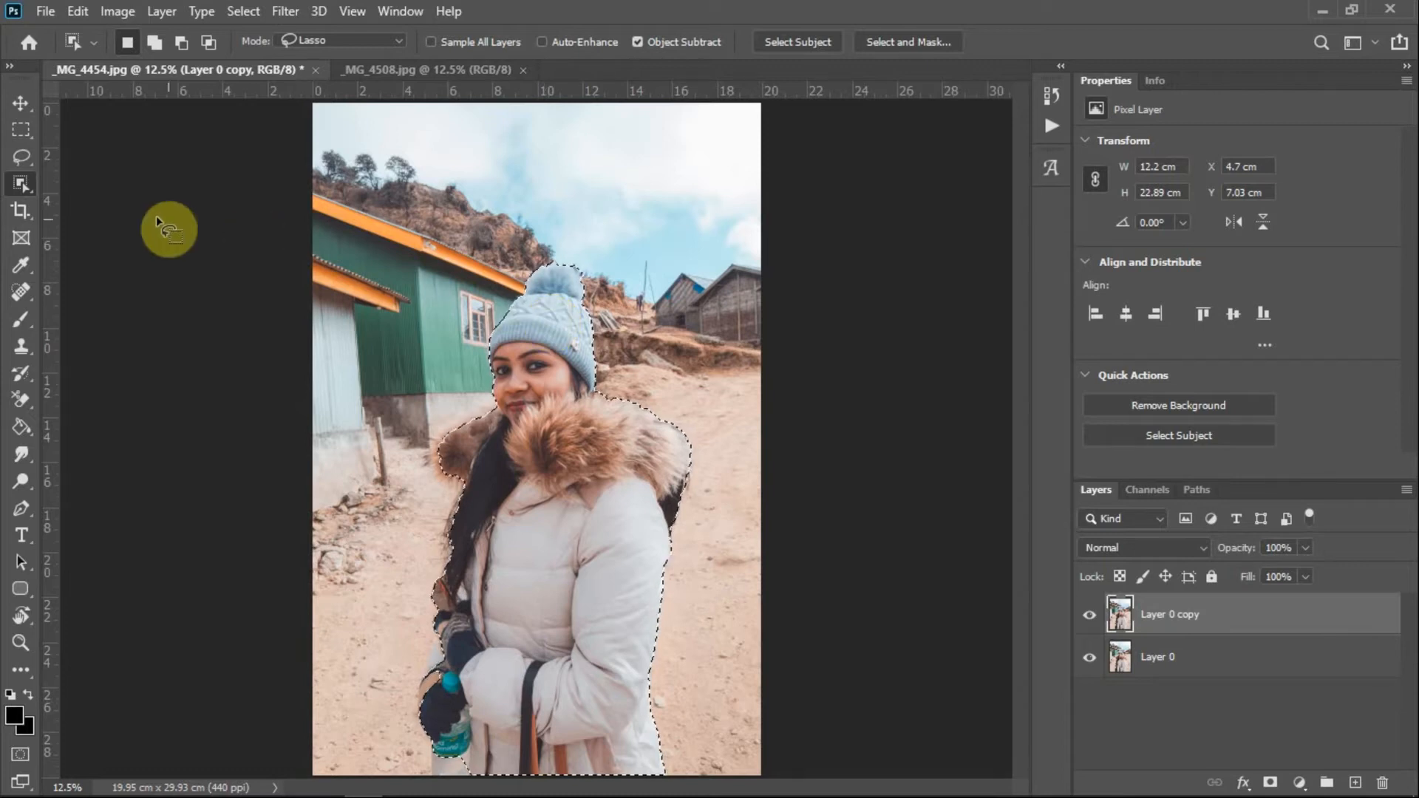
Add the missed sleeve edge and lower part of the water bottle to the selection with the Quick Selection tool
{"action": "right_click", "coordinate": [23, 176]}
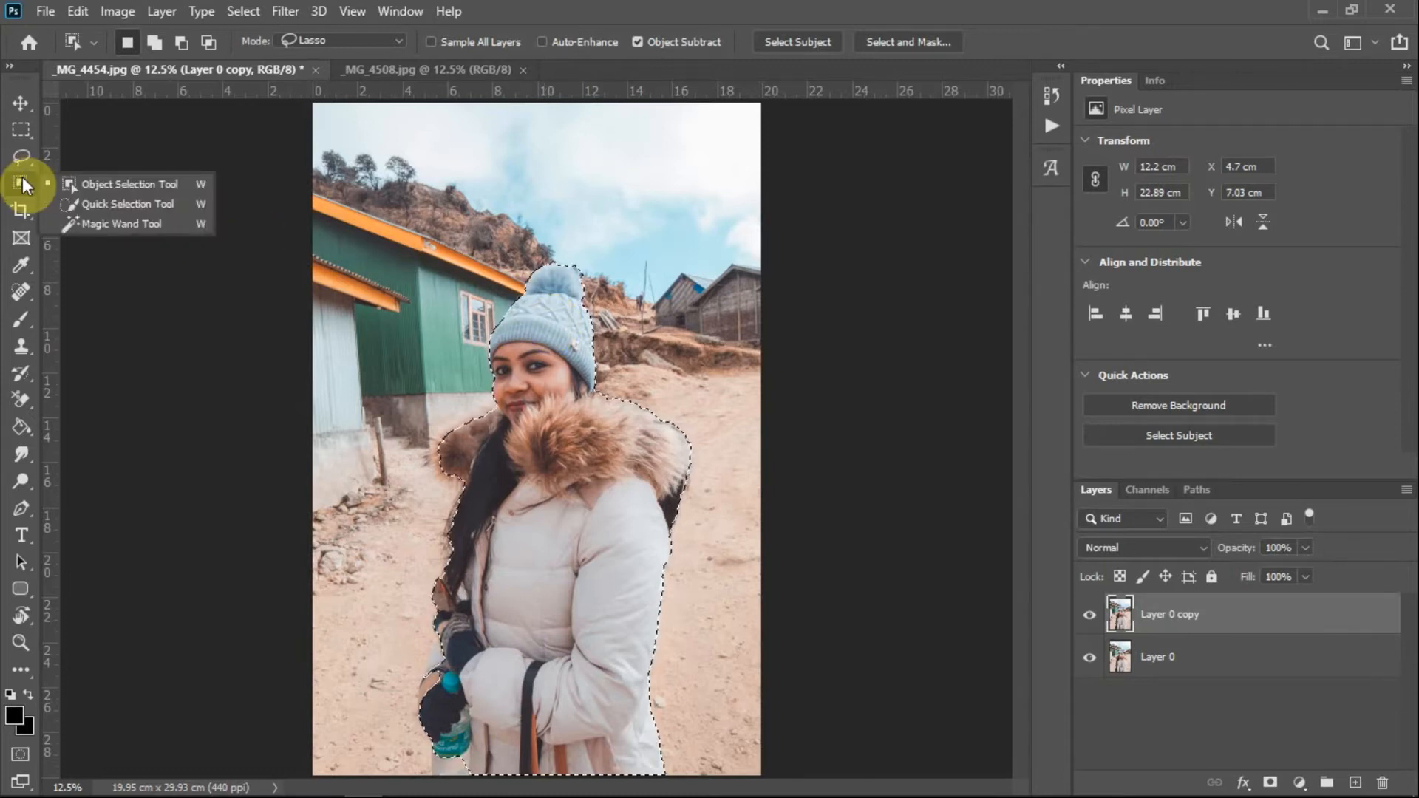
{"action": "left_click", "coordinate": [64, 202]}
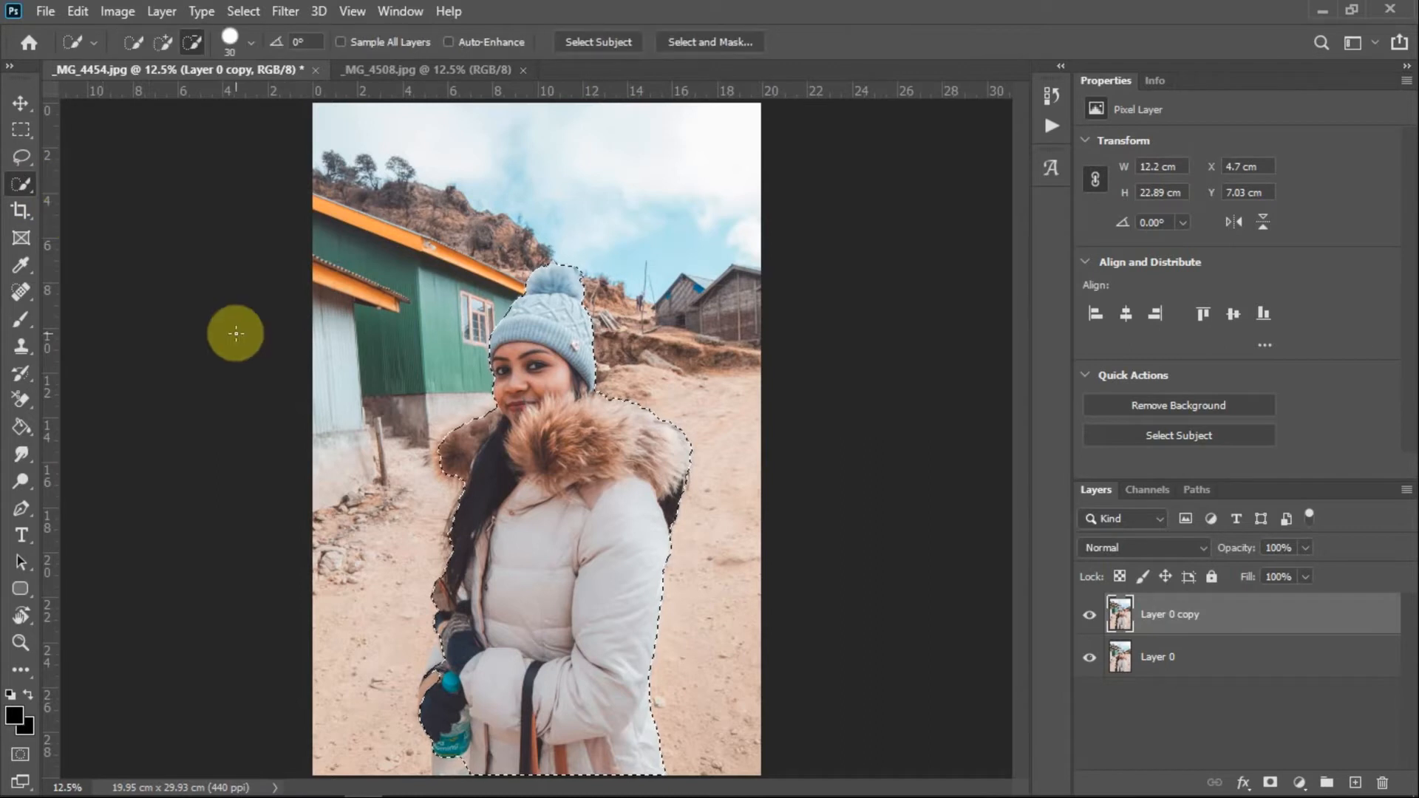
{"action": "key", "text": "ctrl+plus"}
{"action": "key", "text": "ctrl+plus"}
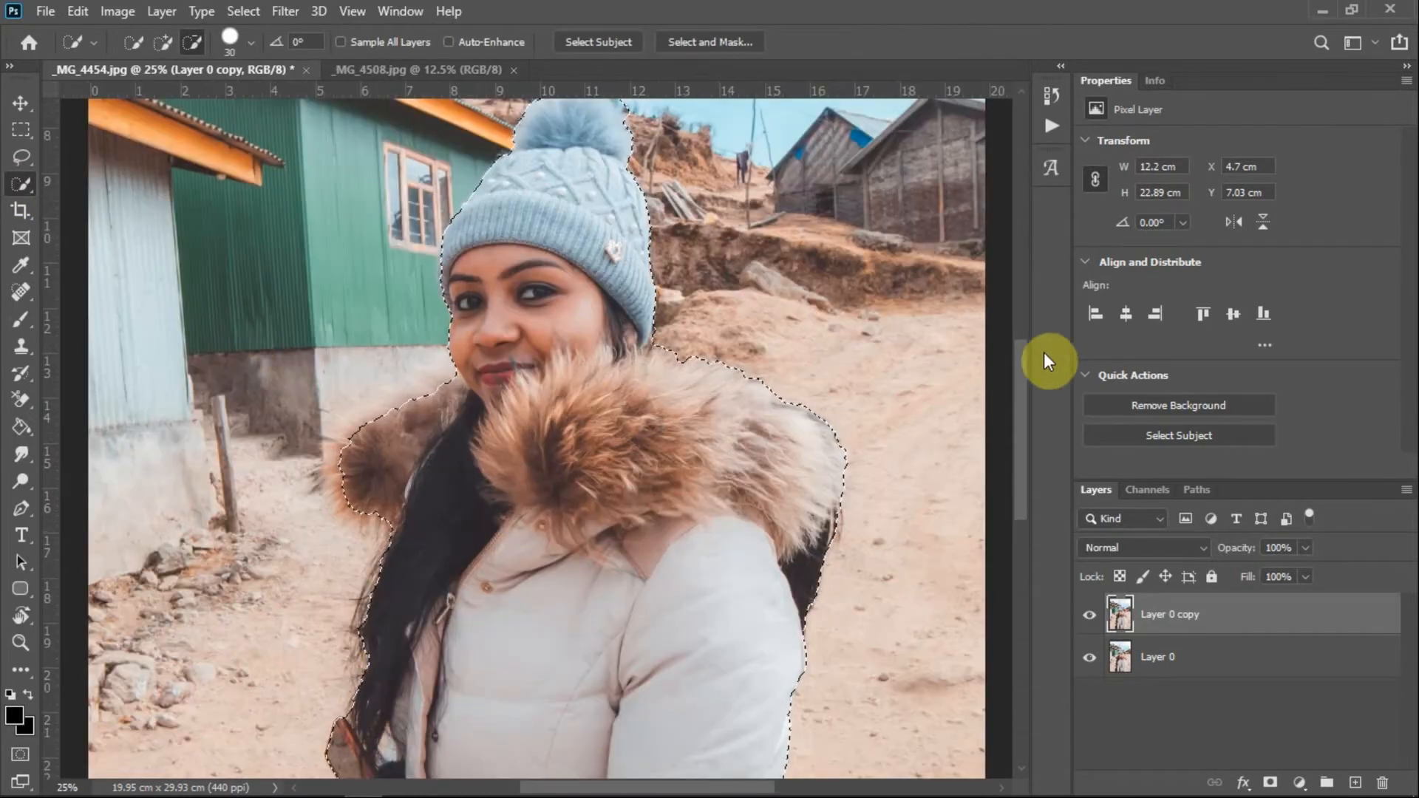
{"action": "left_click_drag", "start_coordinate": [1019, 351], "coordinate": [1026, 485]}
{"action": "left_click", "coordinate": [364, 422]}
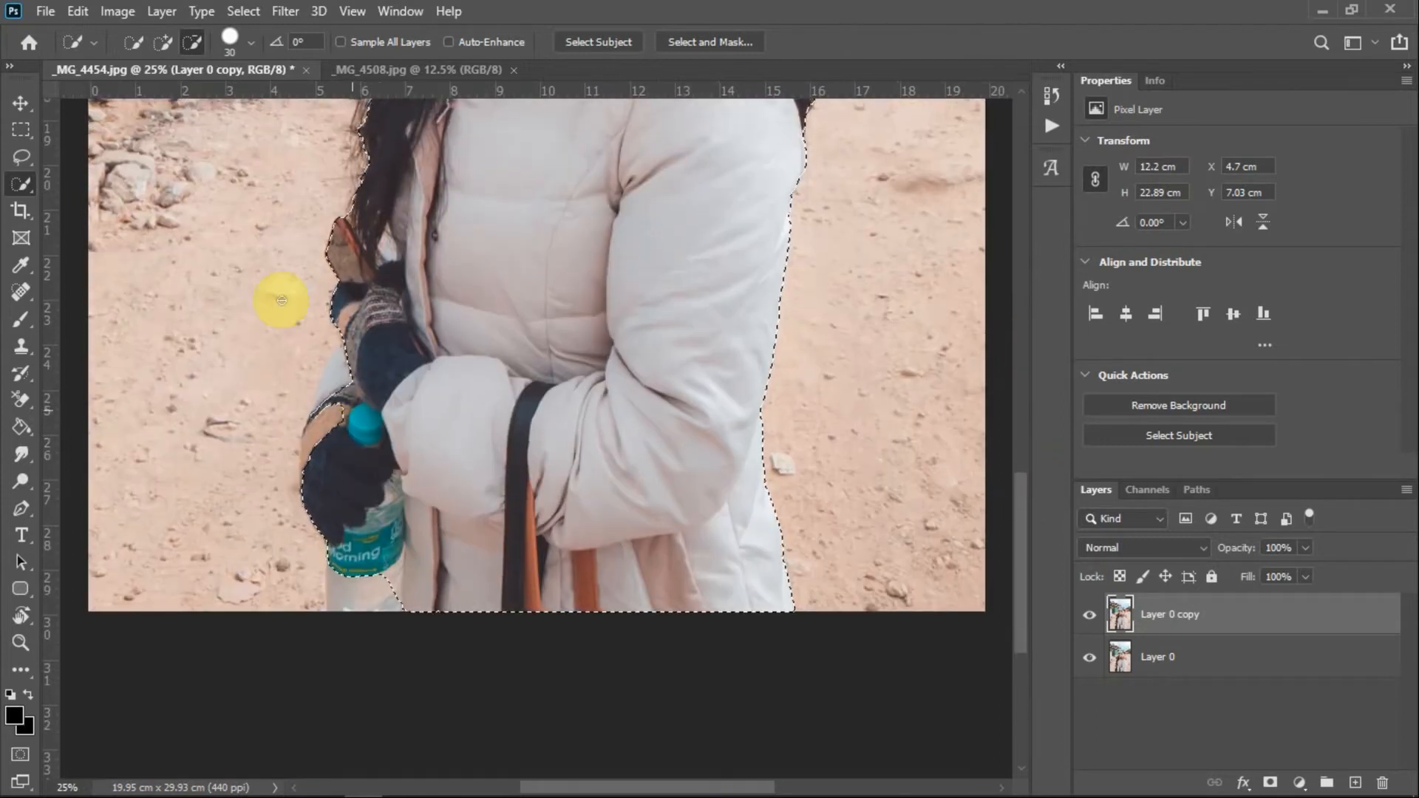
{"action": "left_click", "coordinate": [163, 42]}
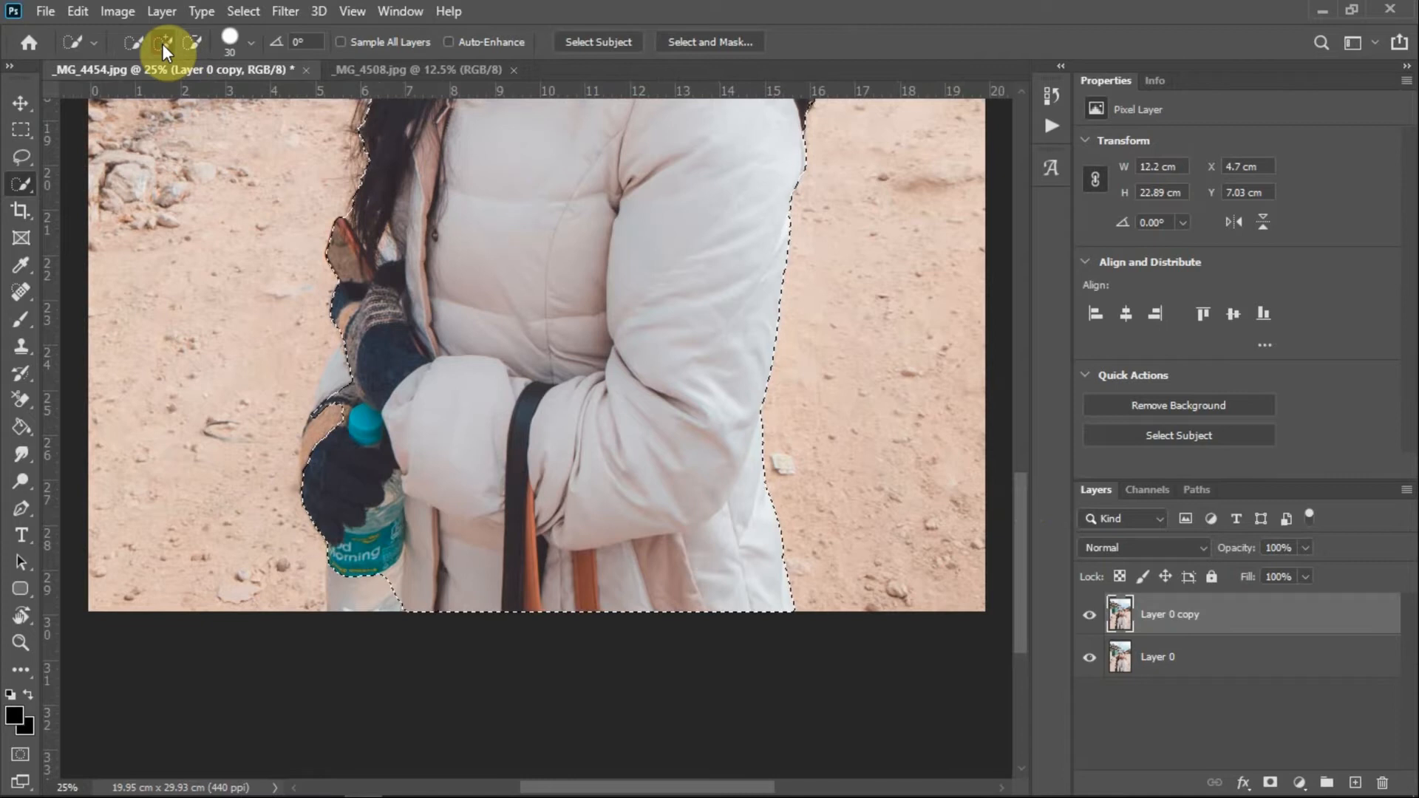
{"action": "mouse_move", "coordinate": [349, 360]}
{"action": "left_mouse_down"}
{"action": "mouse_move", "coordinate": [339, 405]}
{"action": "mouse_move", "coordinate": [348, 362]}
{"action": "mouse_move", "coordinate": [331, 485]}
{"action": "mouse_move", "coordinate": [356, 602]}
{"action": "left_mouse_up"}
Refine the selection around the hat's pom-pom by subtracting along its outer edge and adding the pom-pom back
{"action": "left_click_drag", "start_coordinate": [1022, 542], "coordinate": [1008, 382]}
{"action": "left_click", "coordinate": [192, 43]}
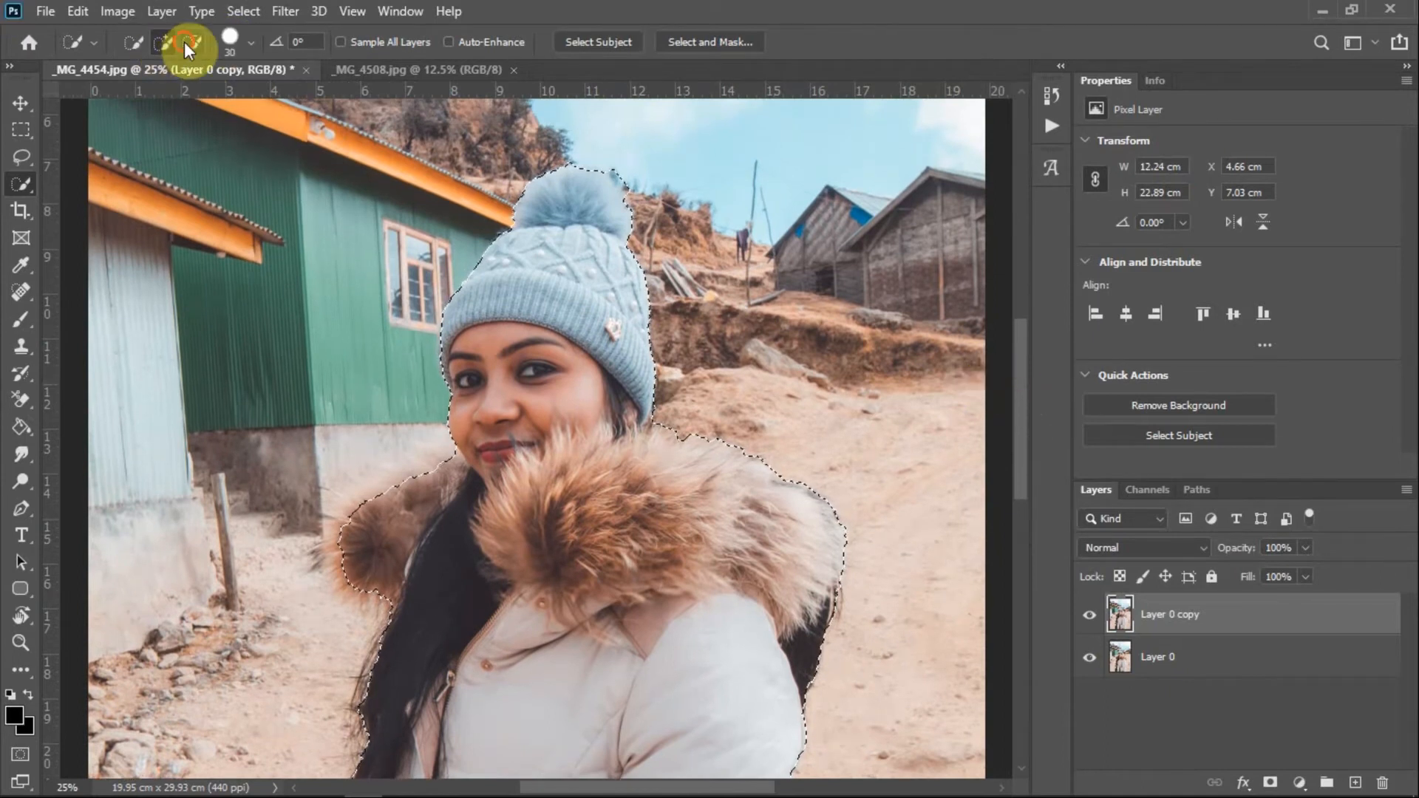
{"action": "left_click_drag", "start_coordinate": [615, 160], "coordinate": [630, 186]}
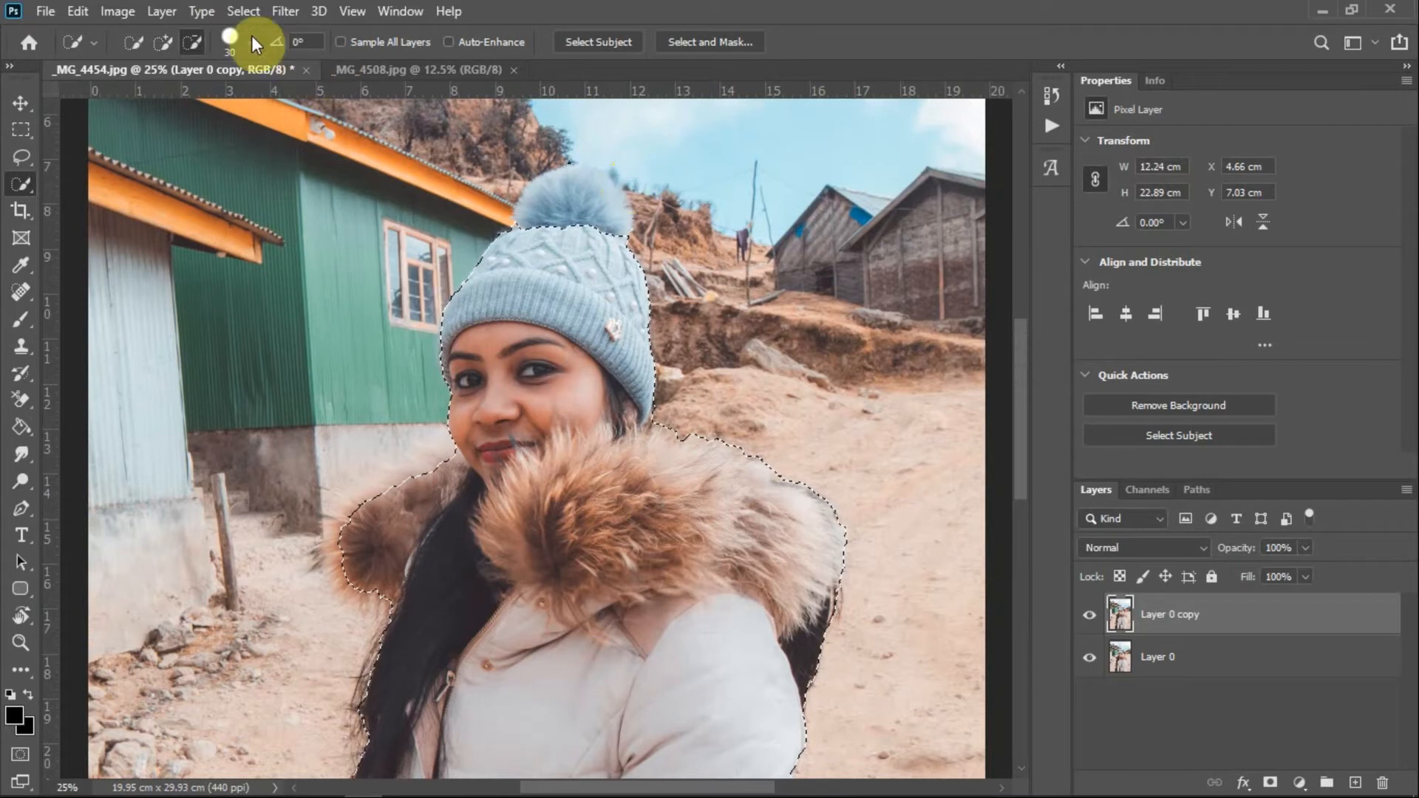
{"action": "left_click", "coordinate": [163, 42]}
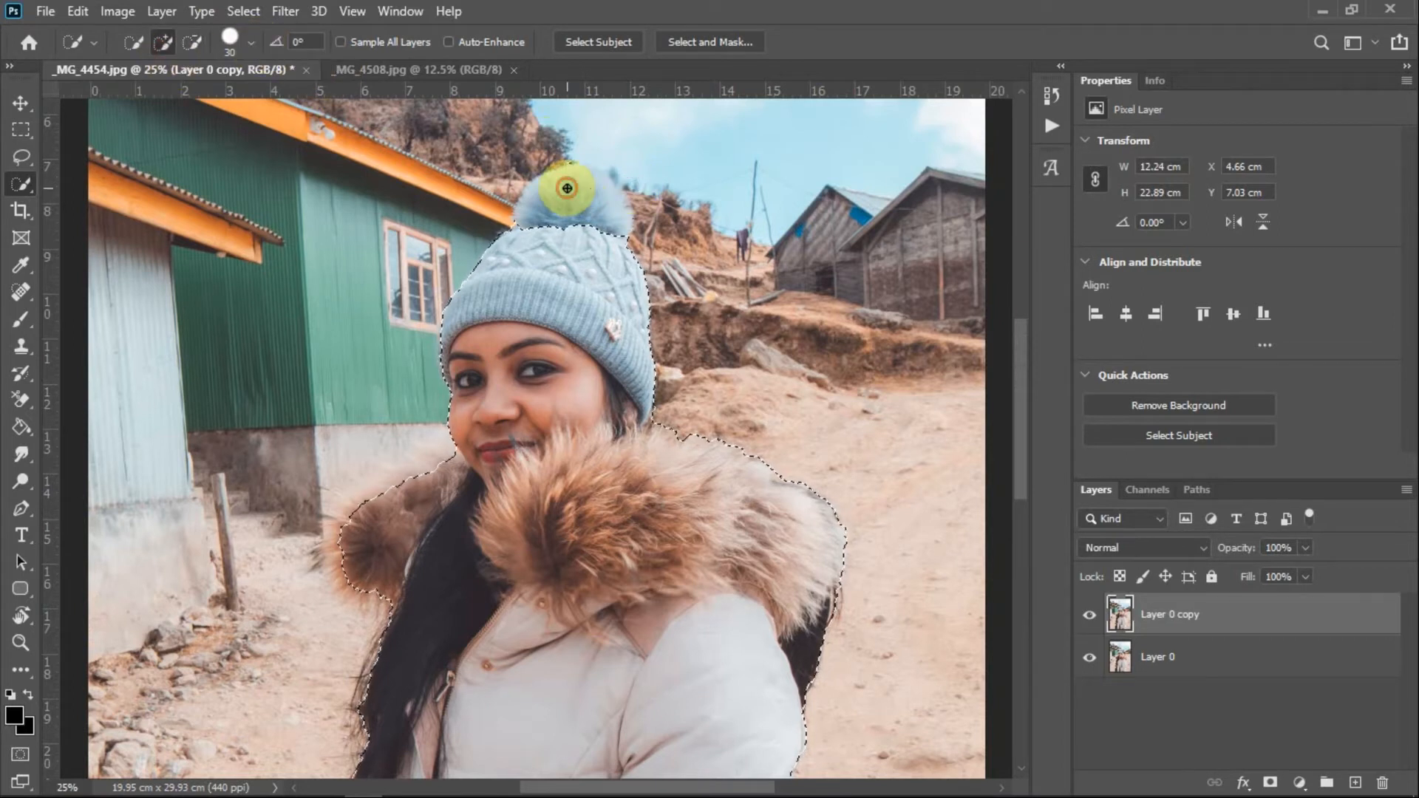
{"action": "mouse_move", "coordinate": [567, 188]}
{"action": "left_mouse_down"}
{"action": "mouse_move", "coordinate": [591, 200]}
{"action": "mouse_move", "coordinate": [561, 231]}
{"action": "mouse_move", "coordinate": [529, 224]}
{"action": "mouse_move", "coordinate": [608, 232]}
{"action": "left_mouse_up"}
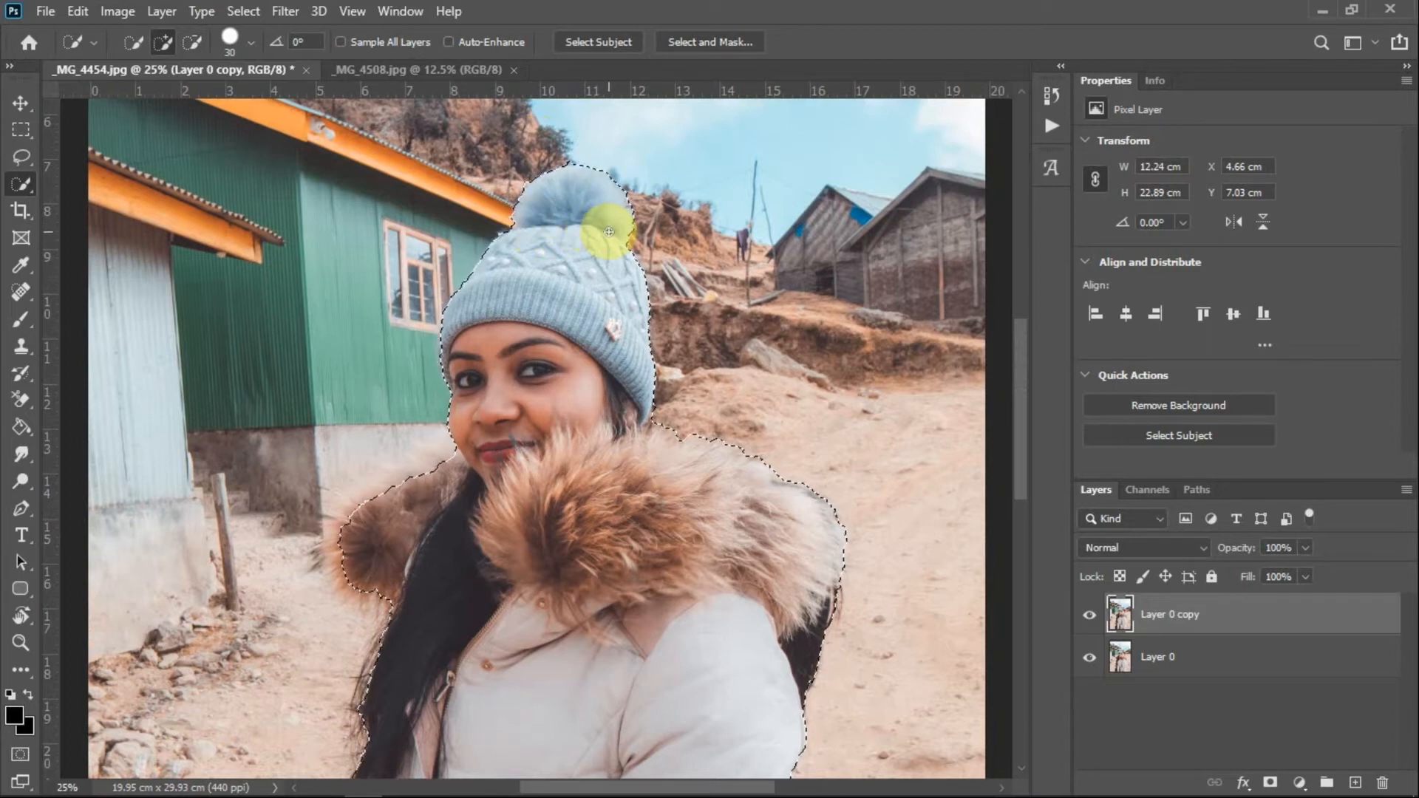
Copy the selected woman from Layer 0 copy onto a new layer
{"action": "key", "text": "ctrl+minus"}
{"action": "key", "text": "ctrl+minus"}
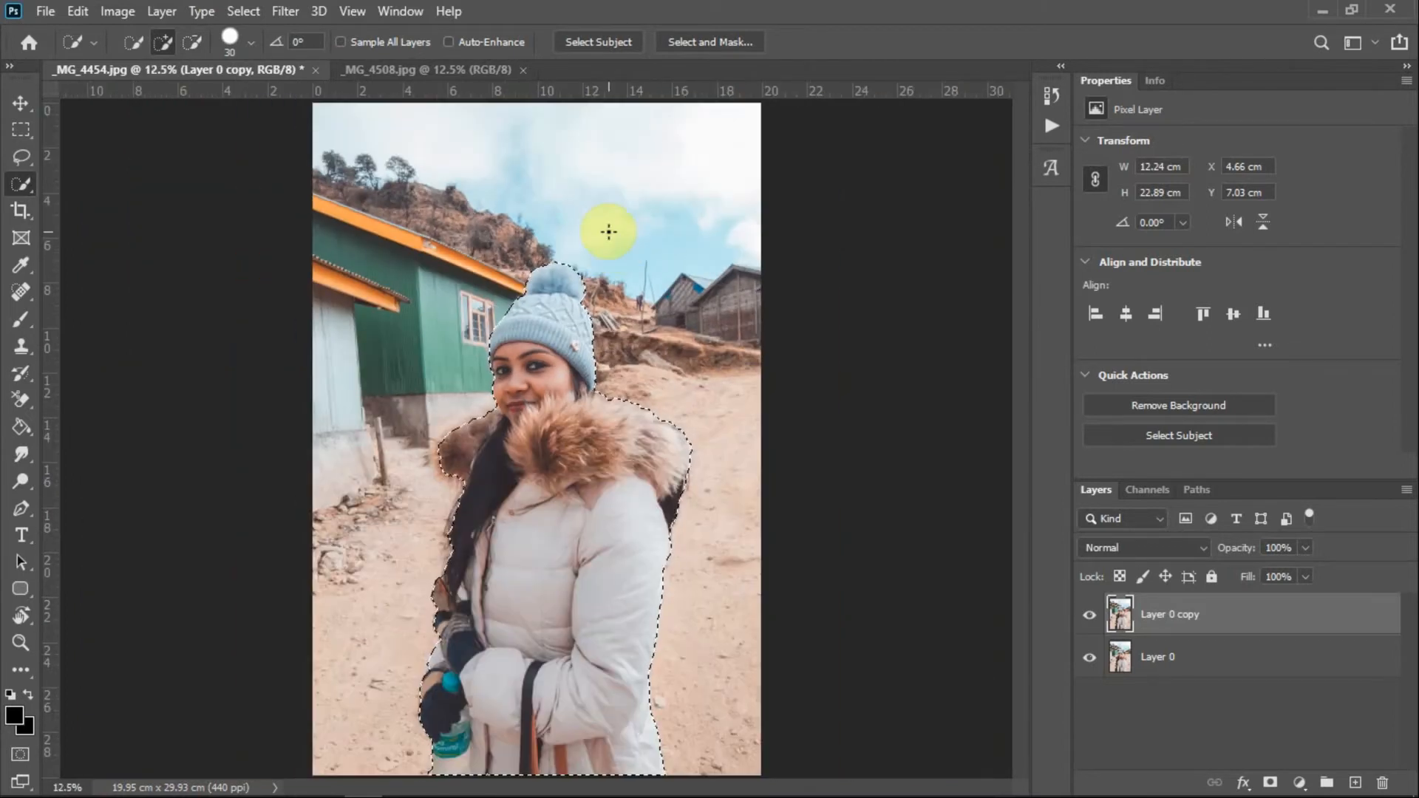
{"action": "right_click", "coordinate": [565, 423]}
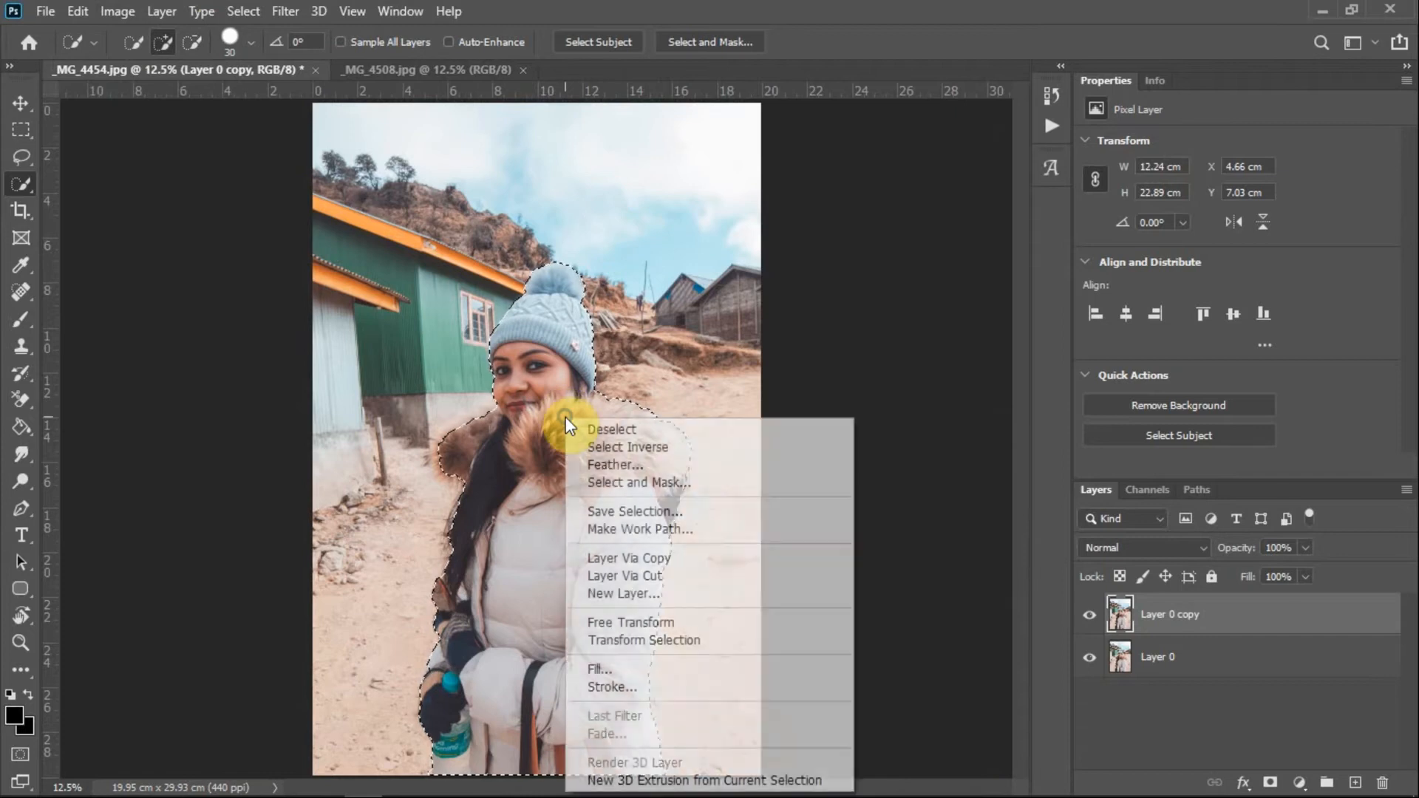
{"action": "left_click", "coordinate": [649, 557]}
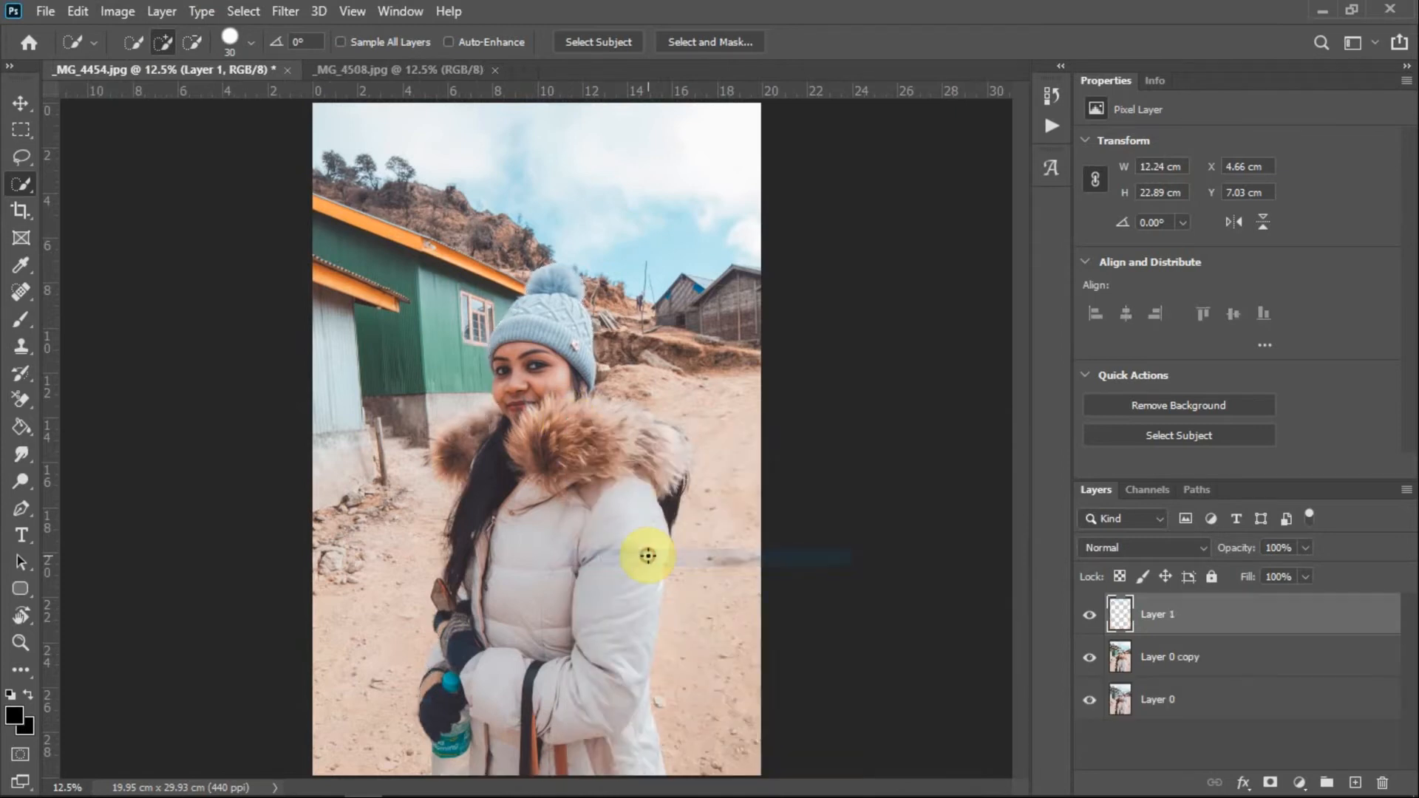
Rename the cut-out layer as subject and Layer 0 copy as background
{"action": "double_click", "coordinate": [1165, 615]}
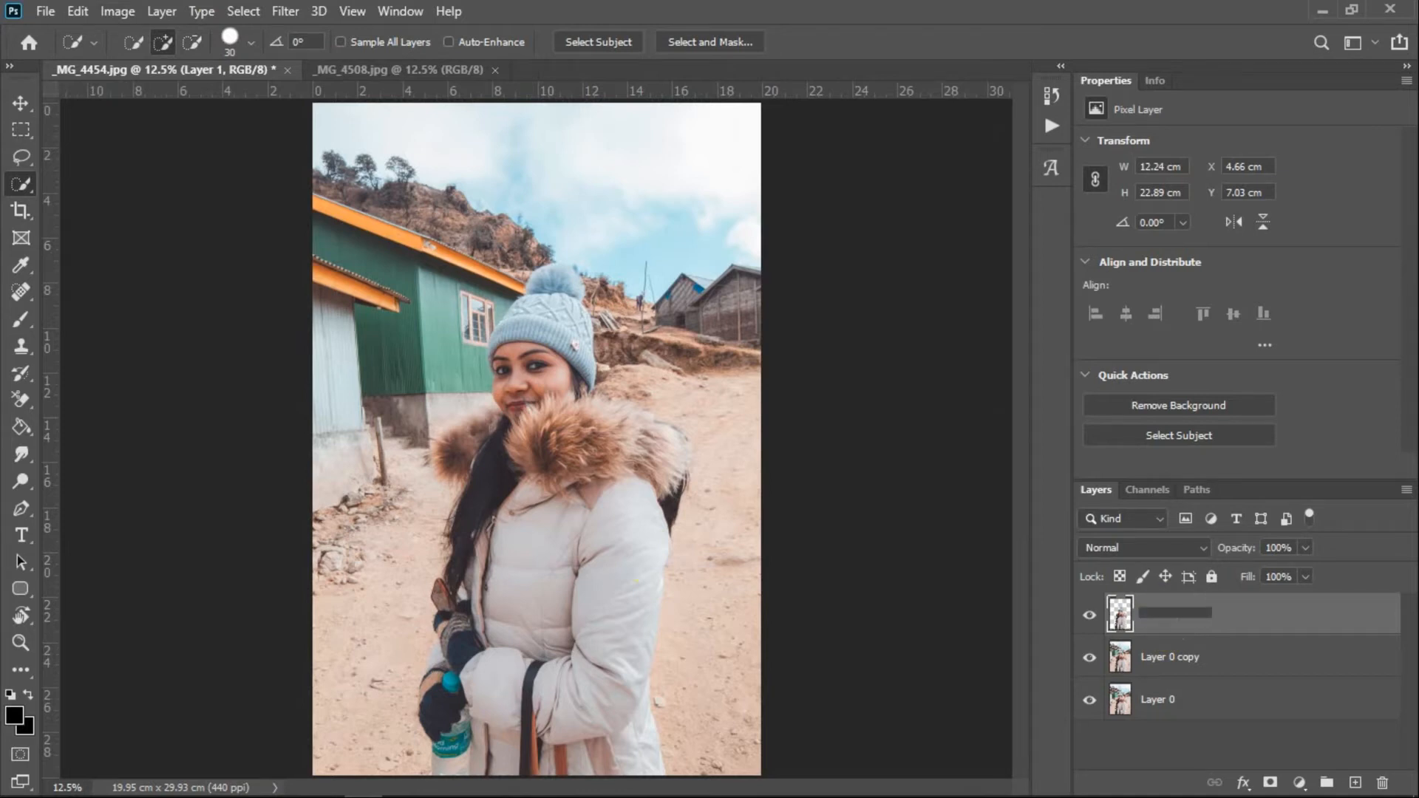
{"action": "type", "text": "subject"}
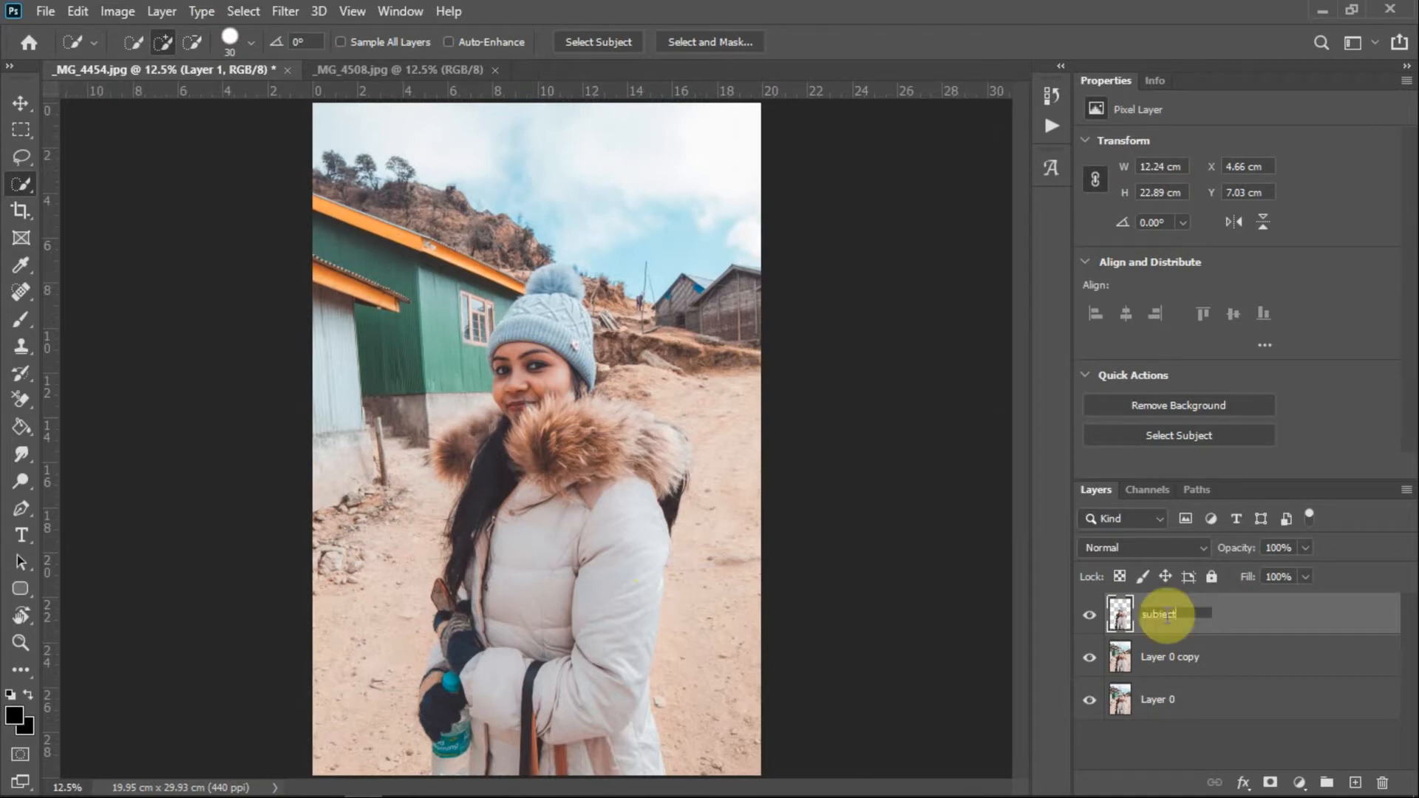
{"action": "key", "text": "Return"}
{"action": "double_click", "coordinate": [1187, 658]}
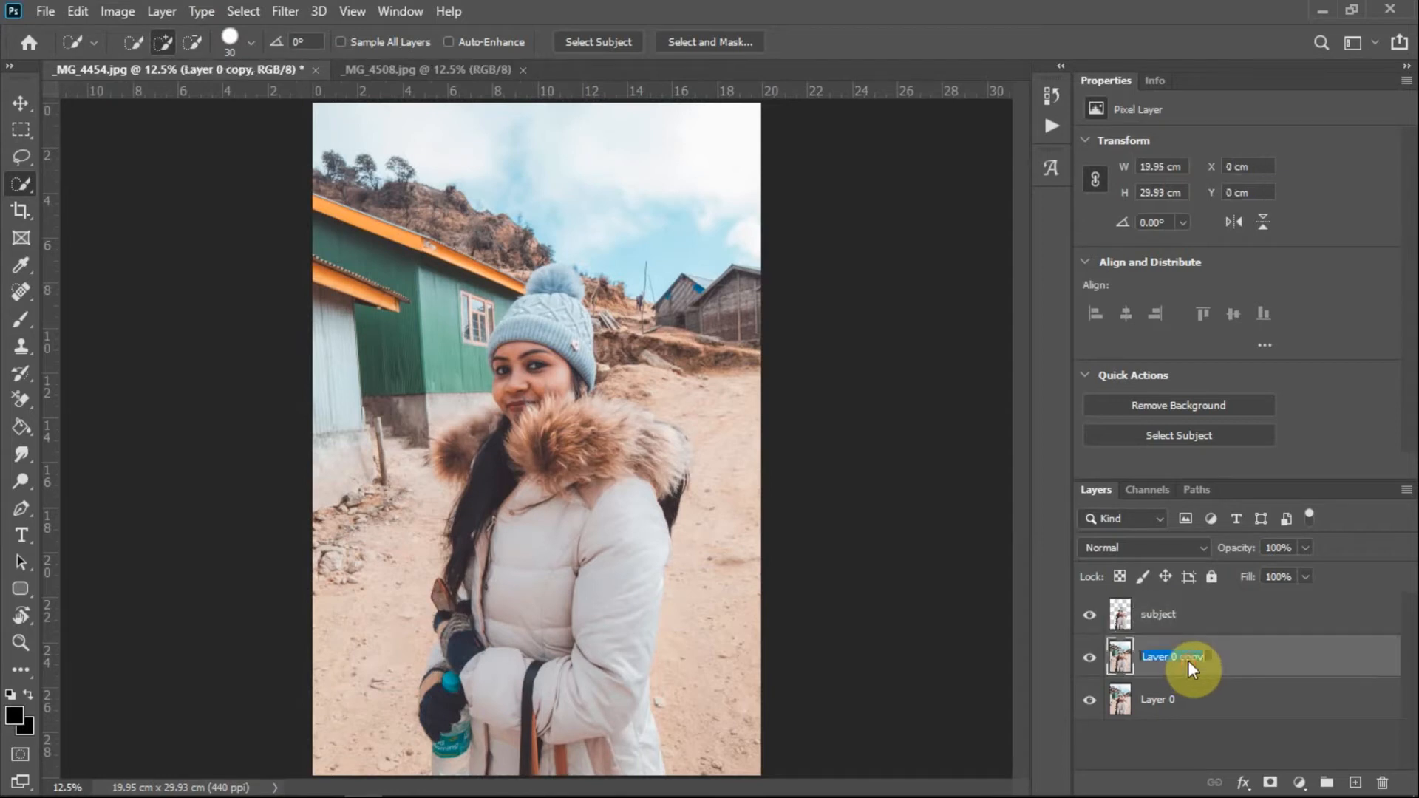
{"action": "type", "text": "background"}
{"action": "key", "text": "Return"}
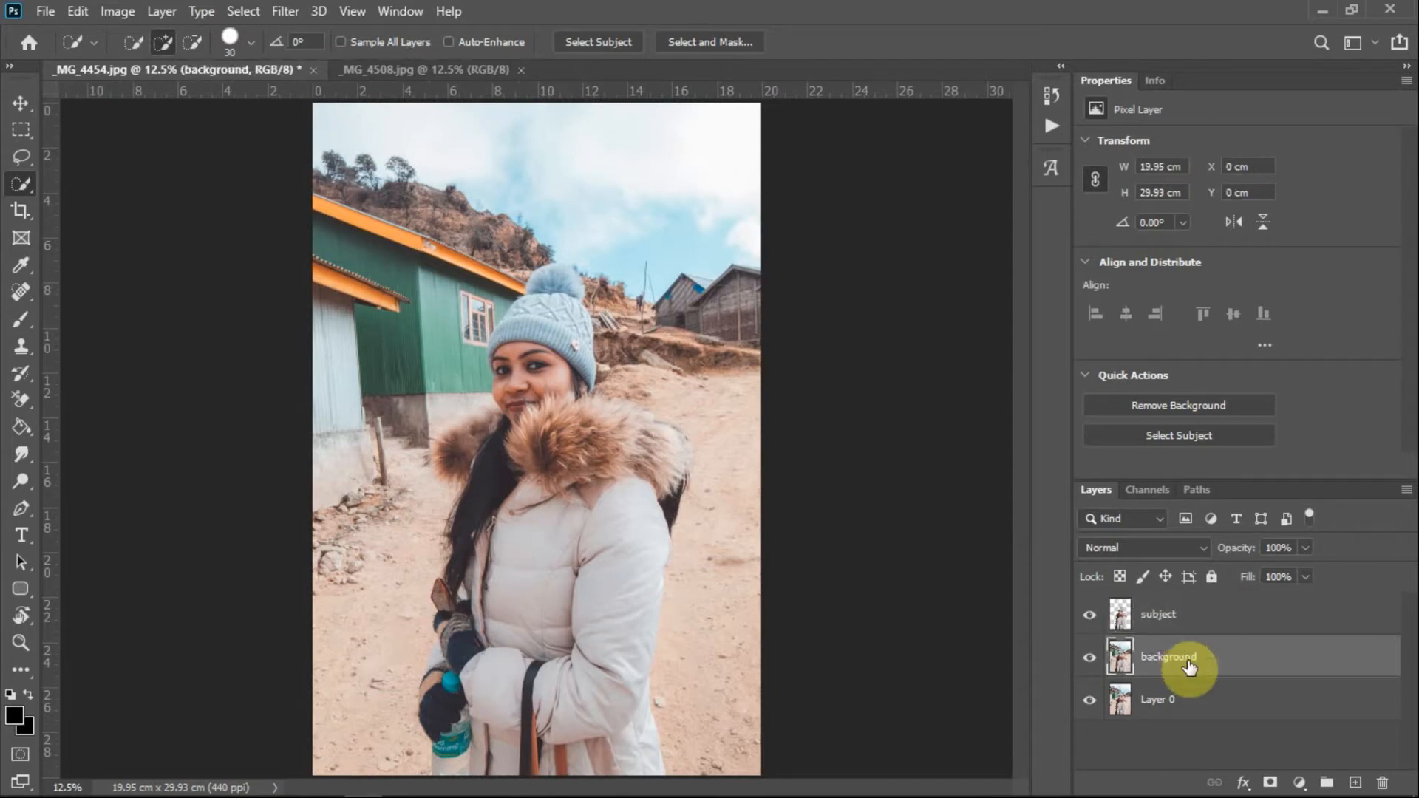
Hide the subject layer and Layer 0, and start a Tilt-Shift blur on the background layer
{"action": "left_click", "coordinate": [1089, 628]}
{"action": "left_click", "coordinate": [1089, 699]}
{"action": "left_click", "coordinate": [290, 12]}
{"action": "mouse_move", "coordinate": [447, 255]}
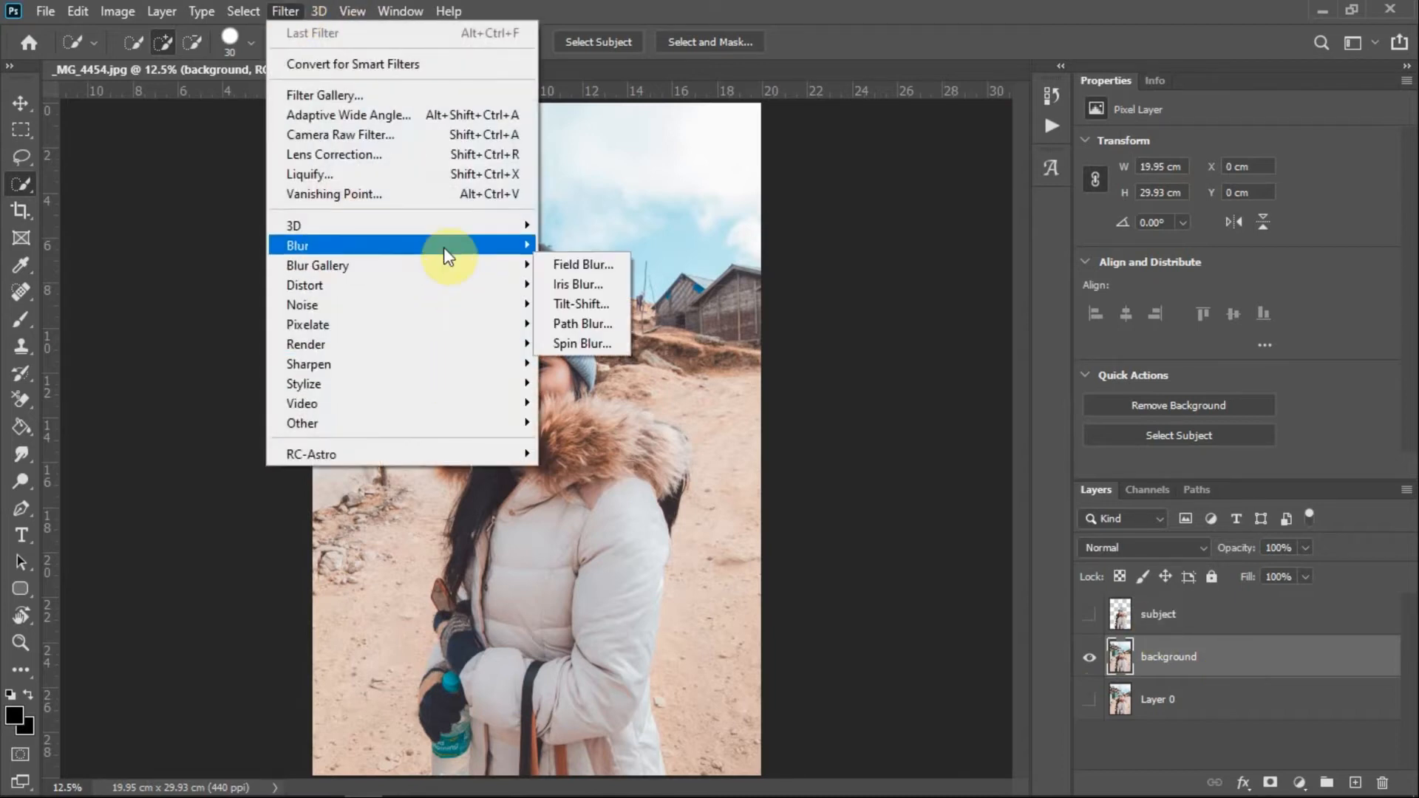
{"action": "left_click", "coordinate": [565, 300]}
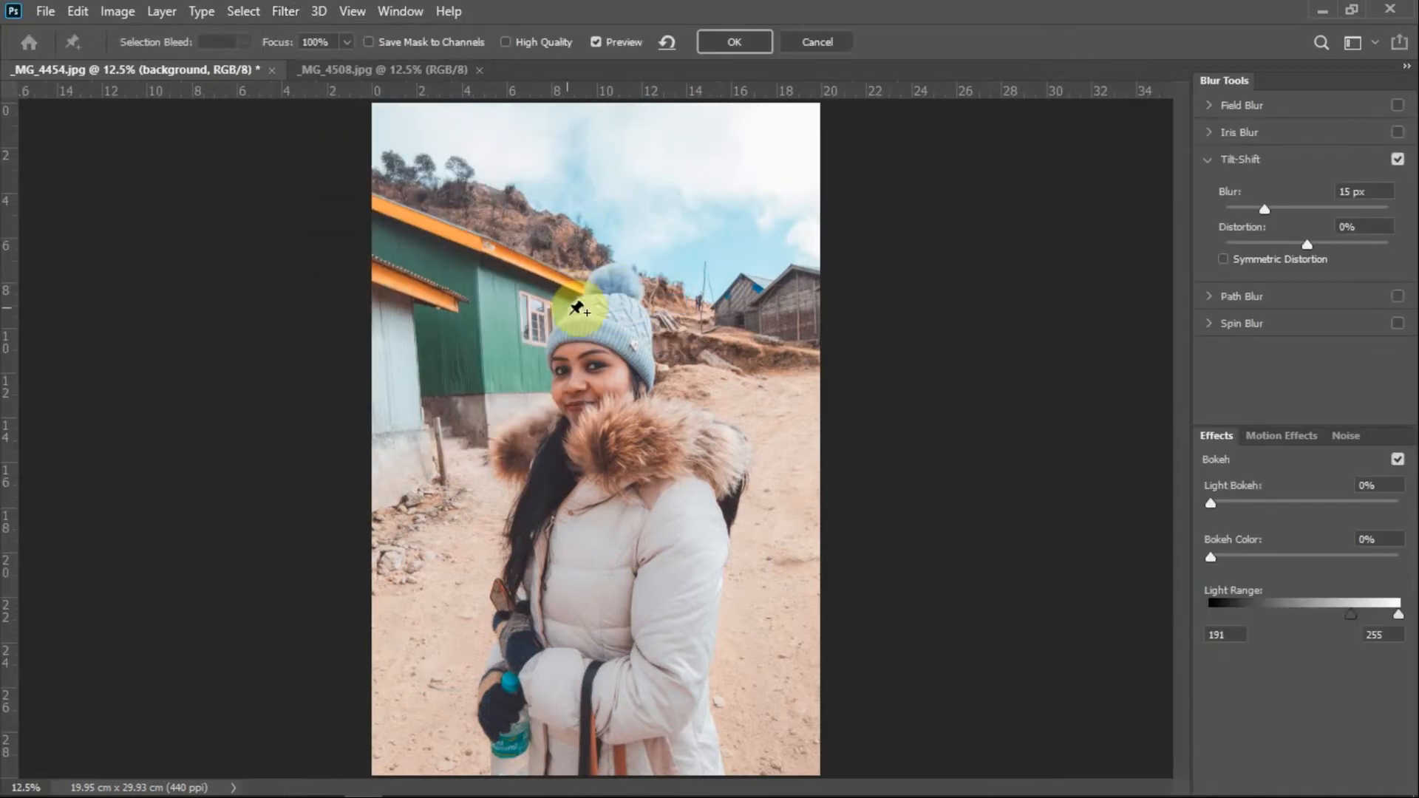
Position the Tilt-Shift focus area over the woman's lower arms, adjust its focus and transition lines, and apply the blur at 15 px
{"action": "left_click_drag", "start_coordinate": [617, 504], "coordinate": [618, 693]}
{"action": "left_click_drag", "start_coordinate": [599, 442], "coordinate": [613, 697]}
{"action": "left_click_drag", "start_coordinate": [659, 633], "coordinate": [656, 664]}
{"action": "left_click_drag", "start_coordinate": [665, 495], "coordinate": [675, 551]}
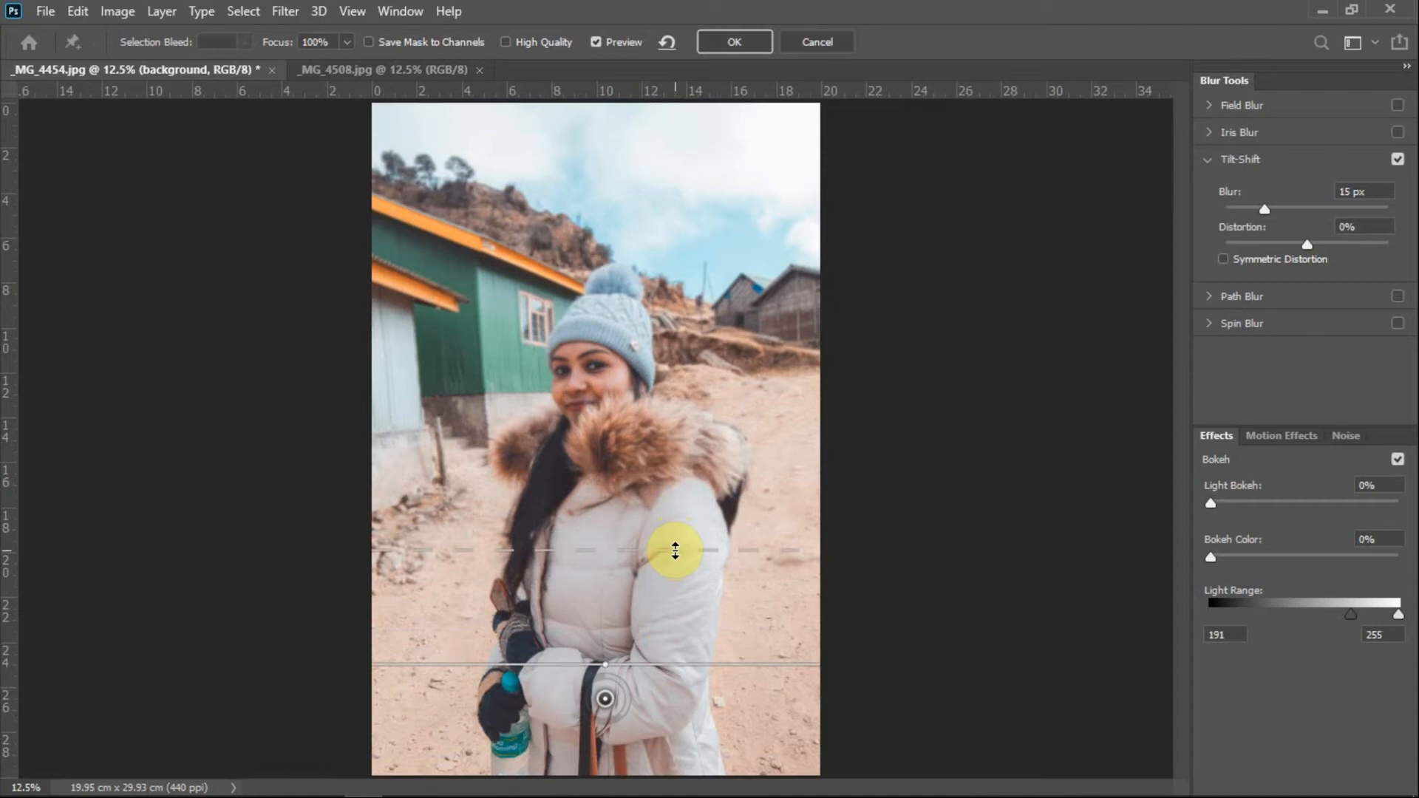
{"action": "left_click_drag", "start_coordinate": [675, 549], "coordinate": [676, 582]}
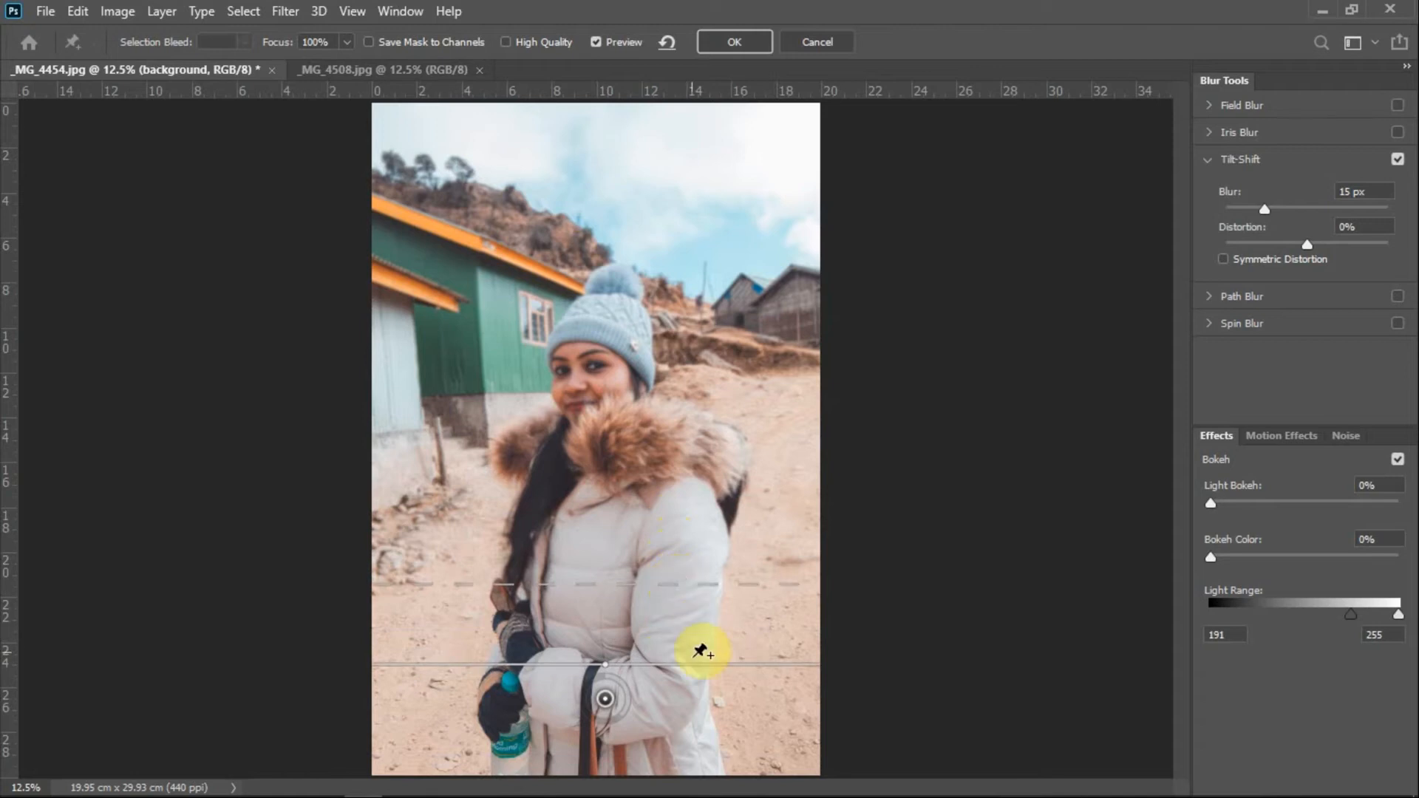
{"action": "left_click_drag", "start_coordinate": [691, 663], "coordinate": [690, 670]}
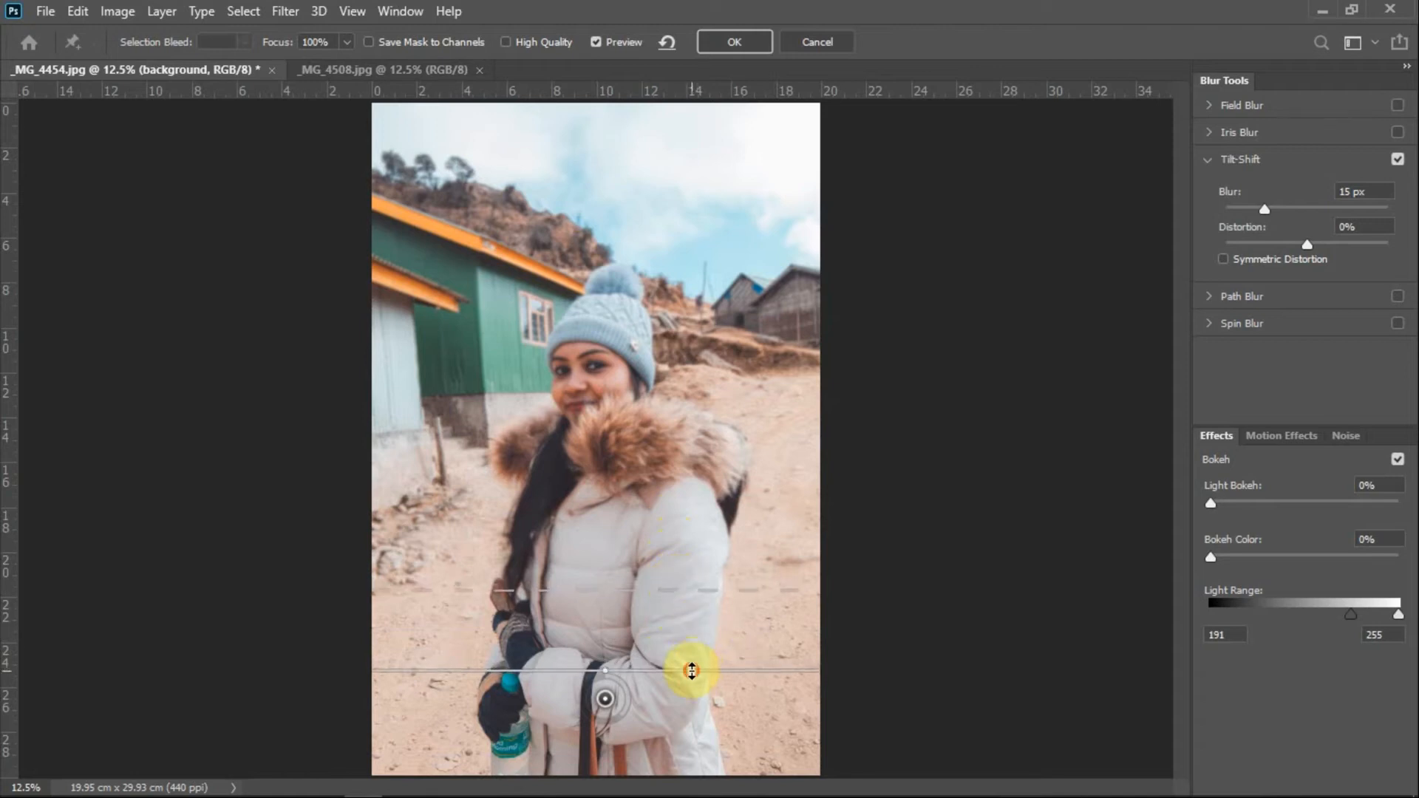
{"action": "left_click_drag", "start_coordinate": [672, 595], "coordinate": [672, 569]}
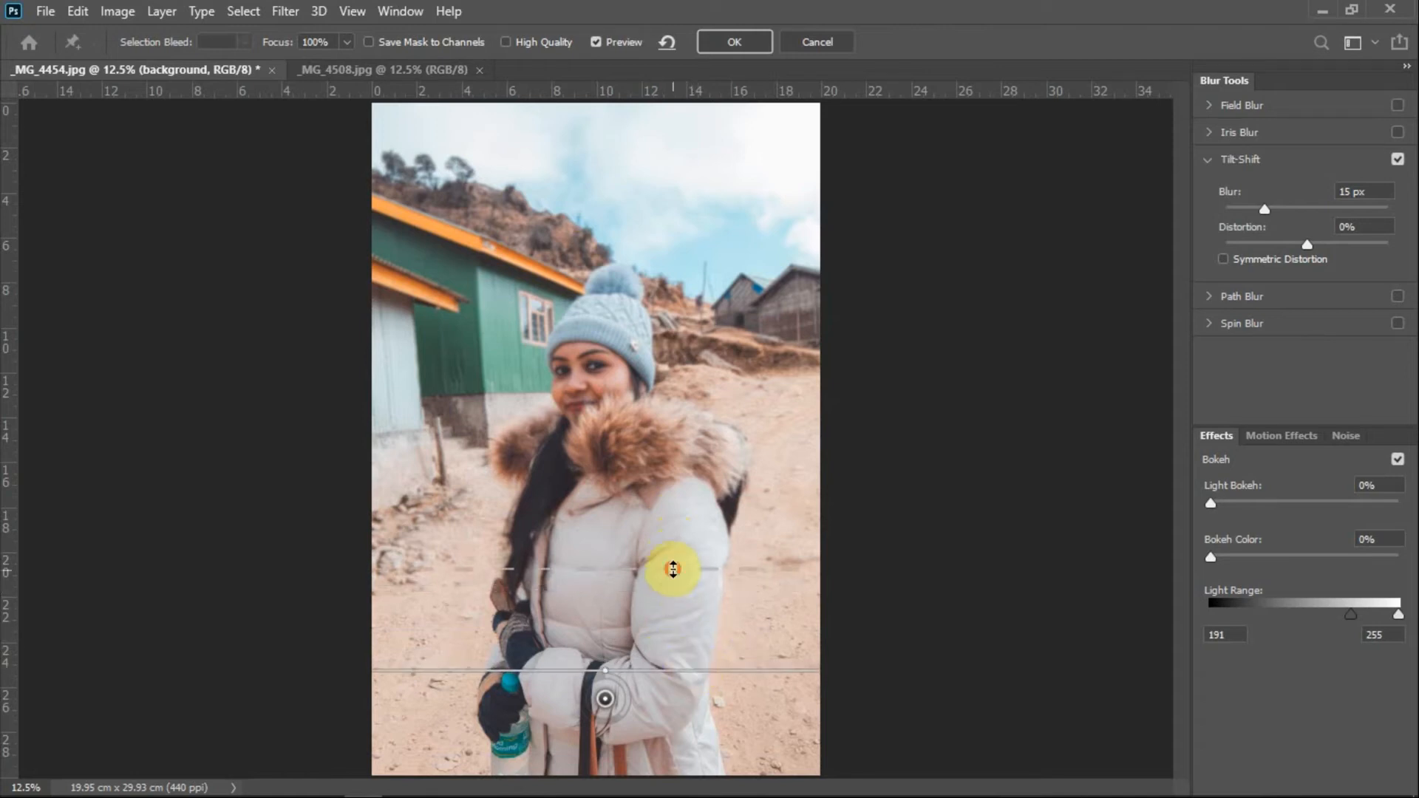
{"action": "left_click", "coordinate": [723, 44]}
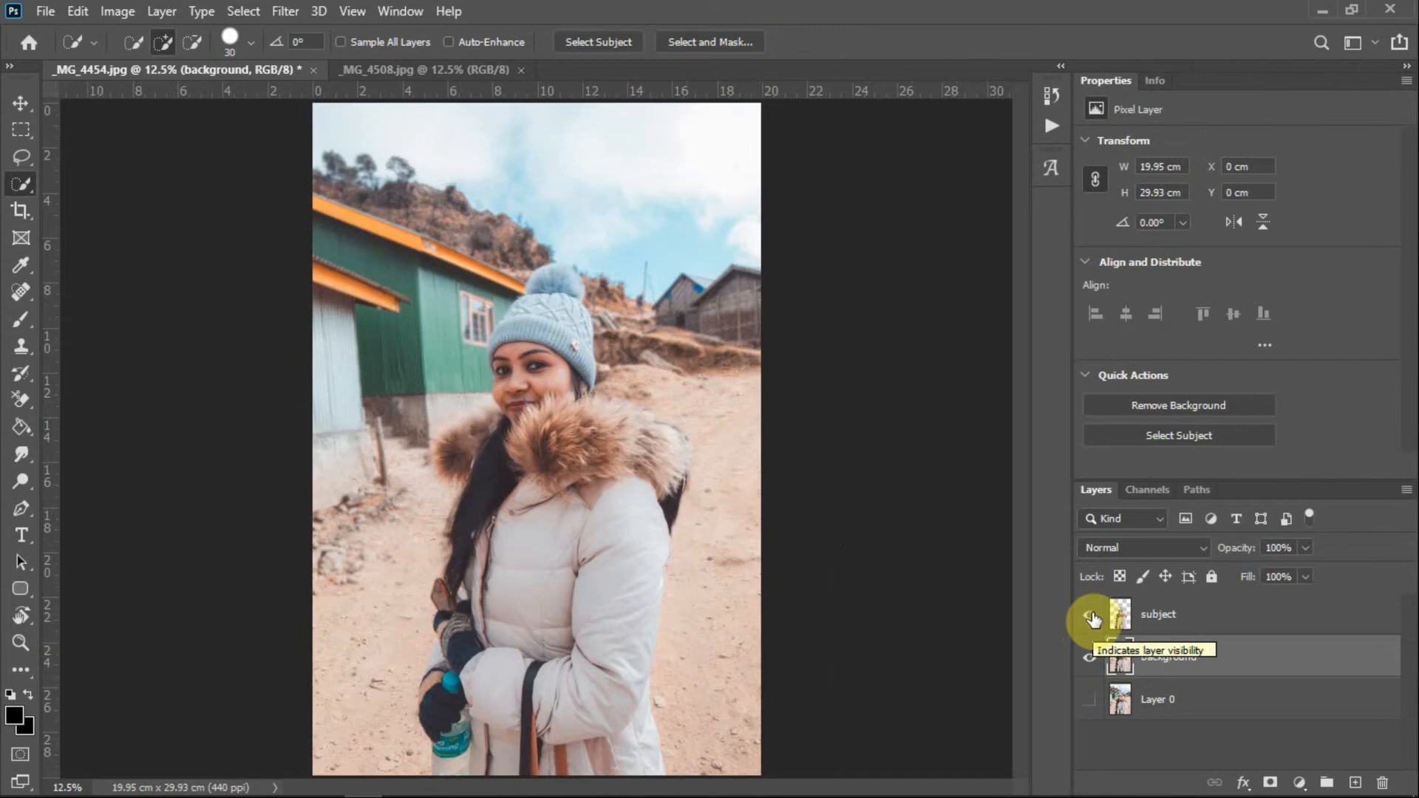
Show the subject layer and group it with the background layer
{"action": "left_click", "coordinate": [1093, 617]}
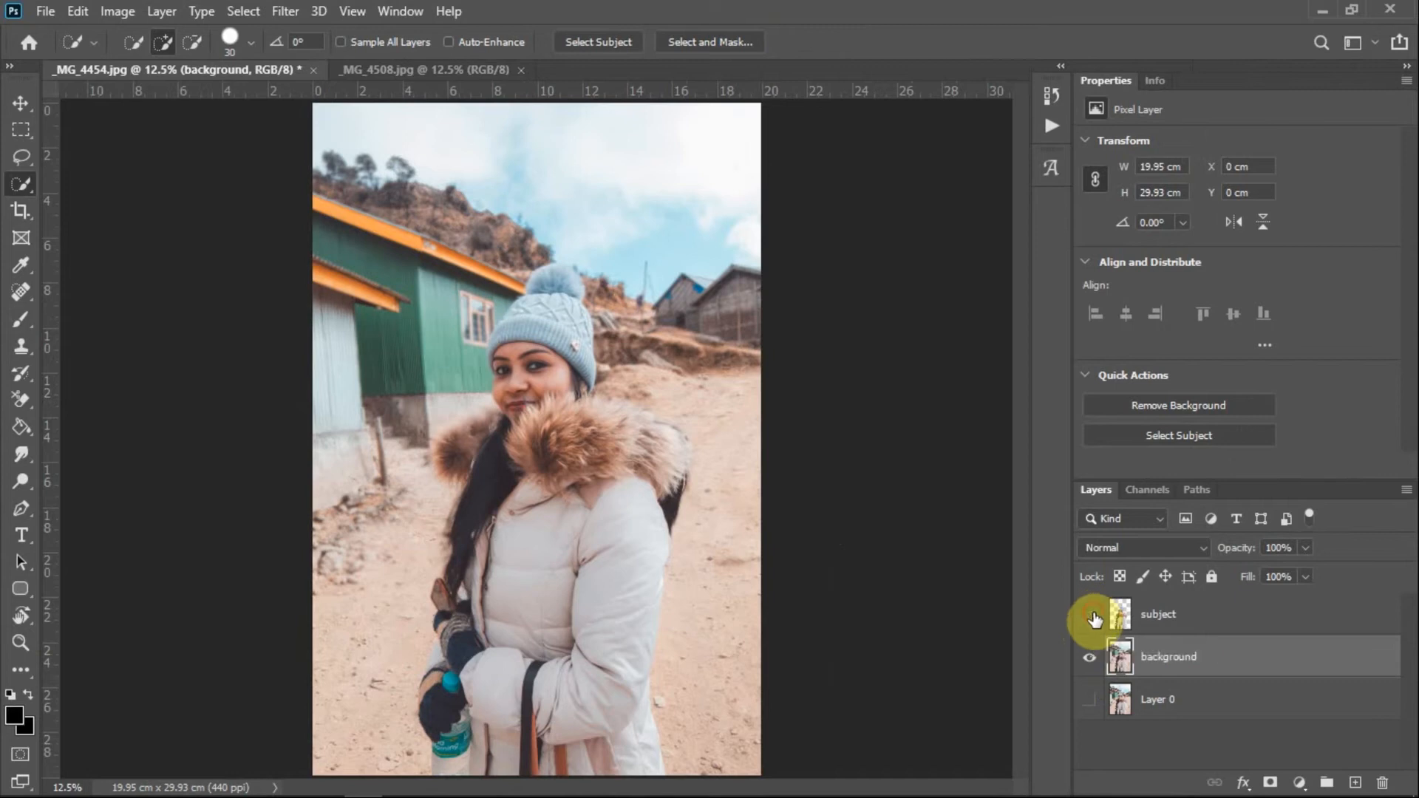
{"action": "left_click", "coordinate": [1254, 619], "text": "ctrl"}
{"action": "key", "text": "ctrl+g"}
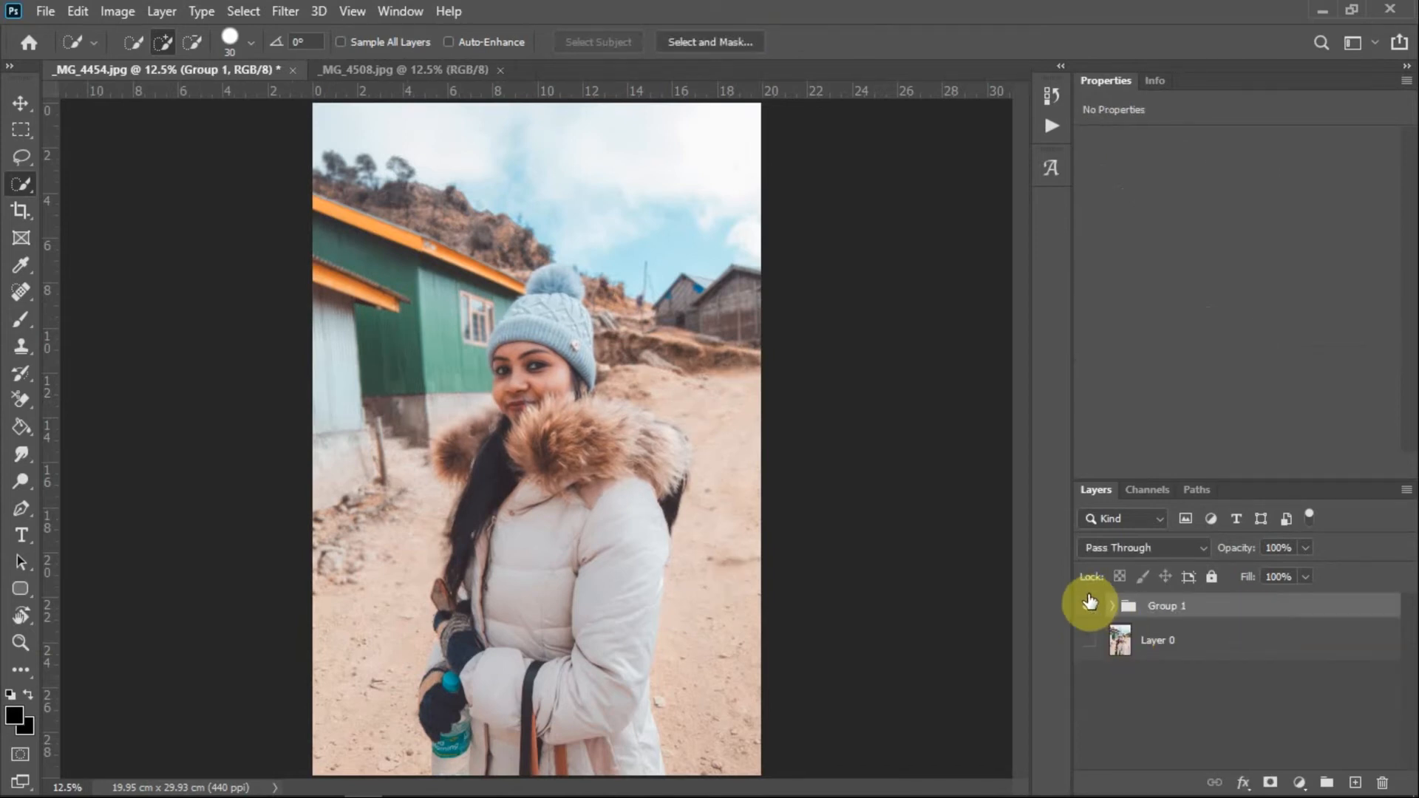
Show Layer 0 and toggle Group 1's visibility to compare the blurred version with the original photo
{"action": "left_click", "coordinate": [1090, 641]}
{"action": "left_click", "coordinate": [1090, 607]}
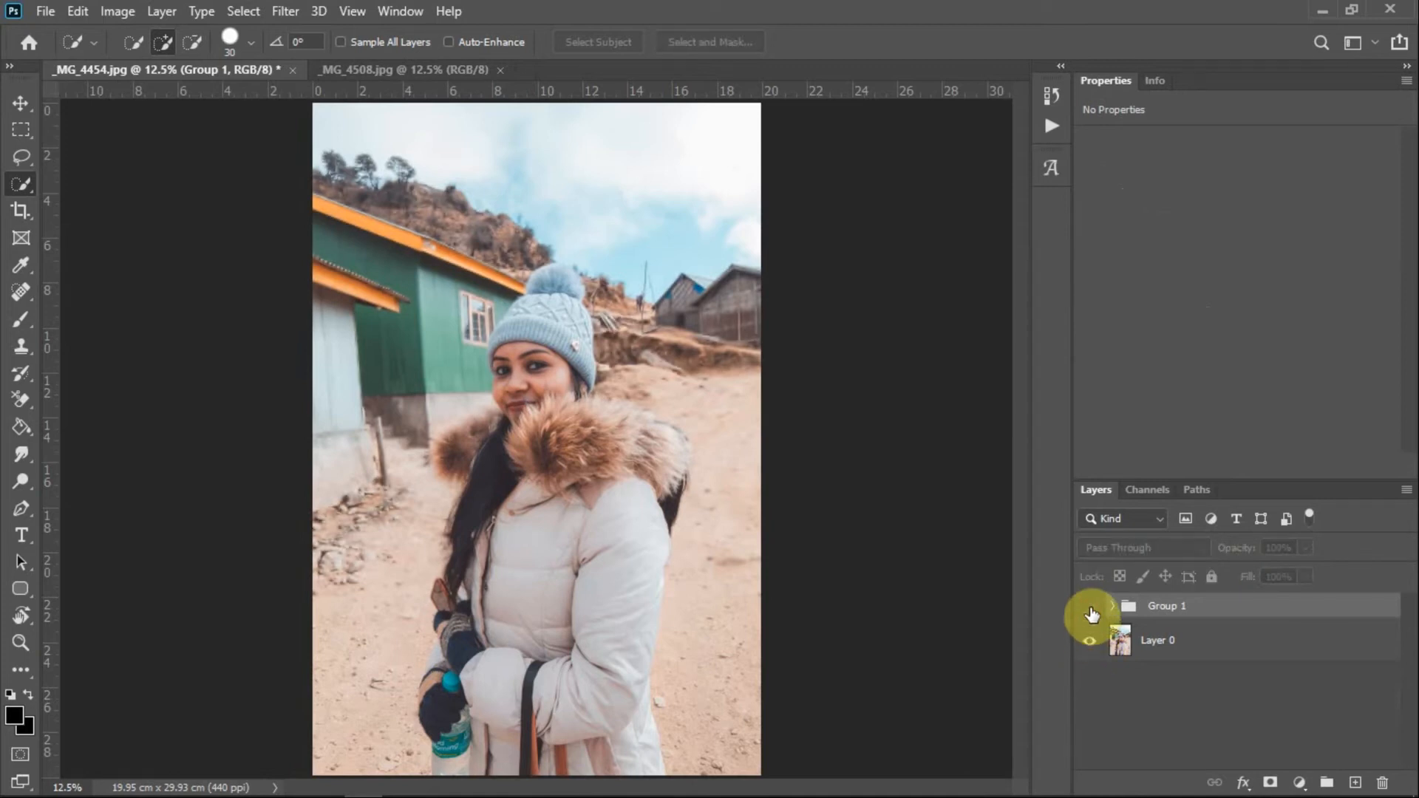
{"action": "key", "text": "ctrl+plus"}
{"action": "key", "text": "ctrl+plus"}
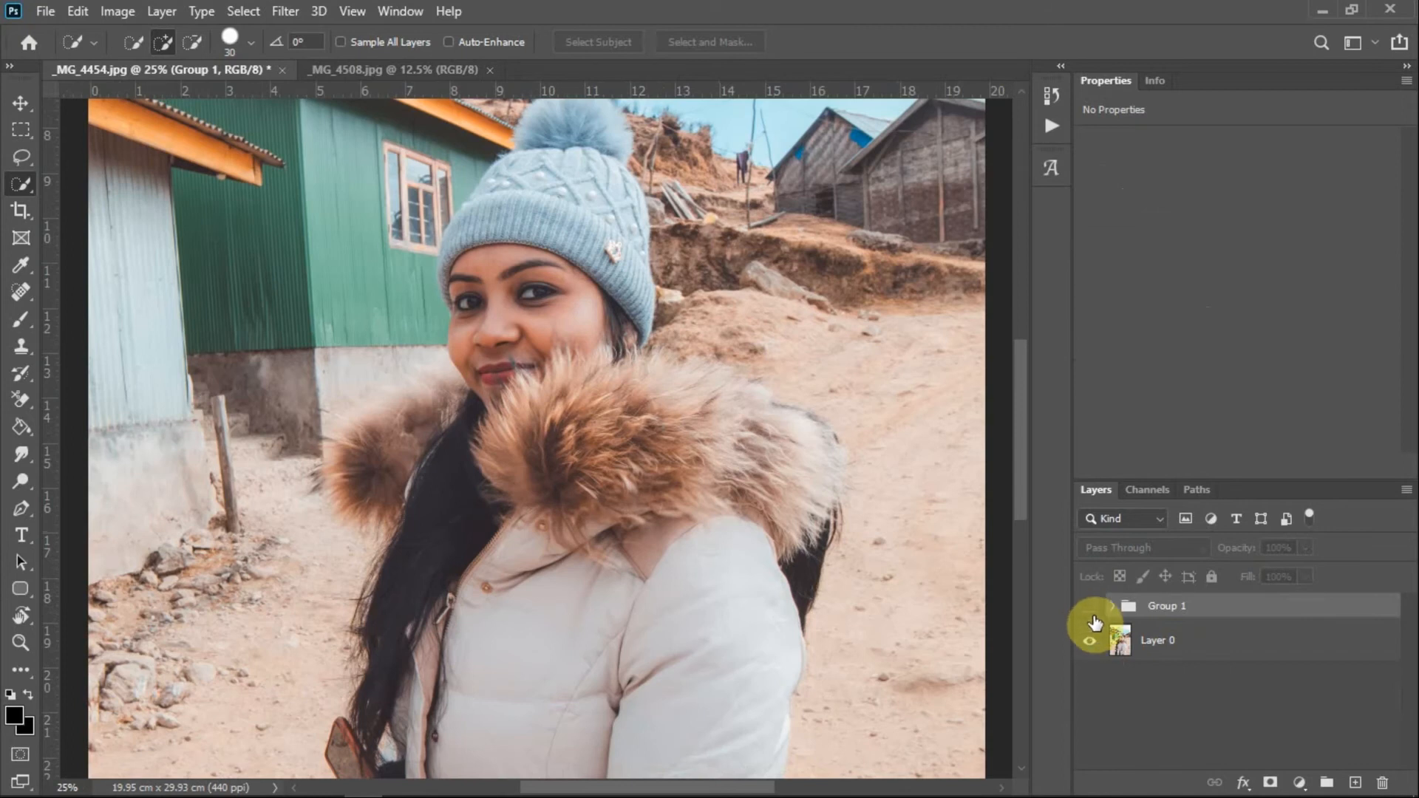
{"action": "left_click", "coordinate": [1090, 607]}
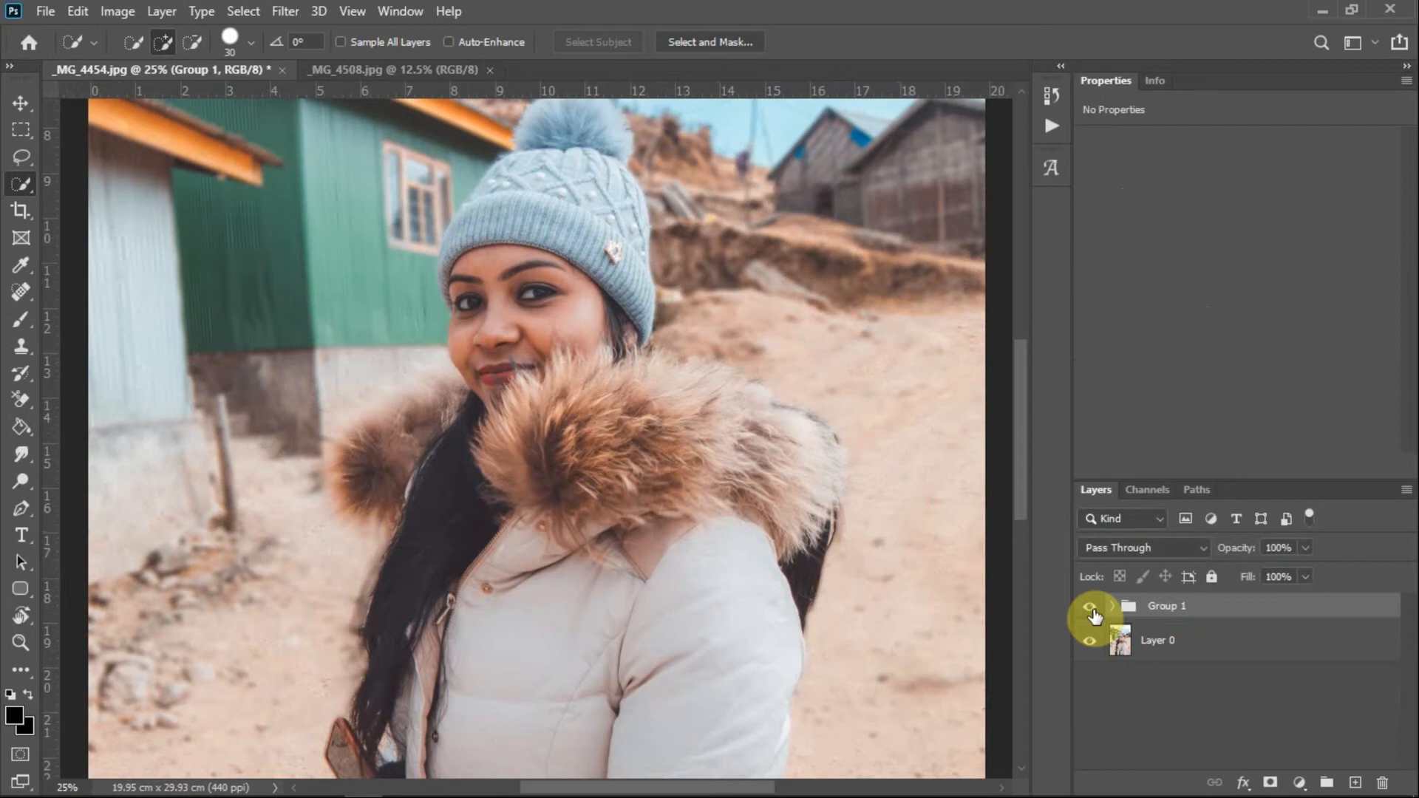
{"action": "left_click", "coordinate": [1092, 610]}
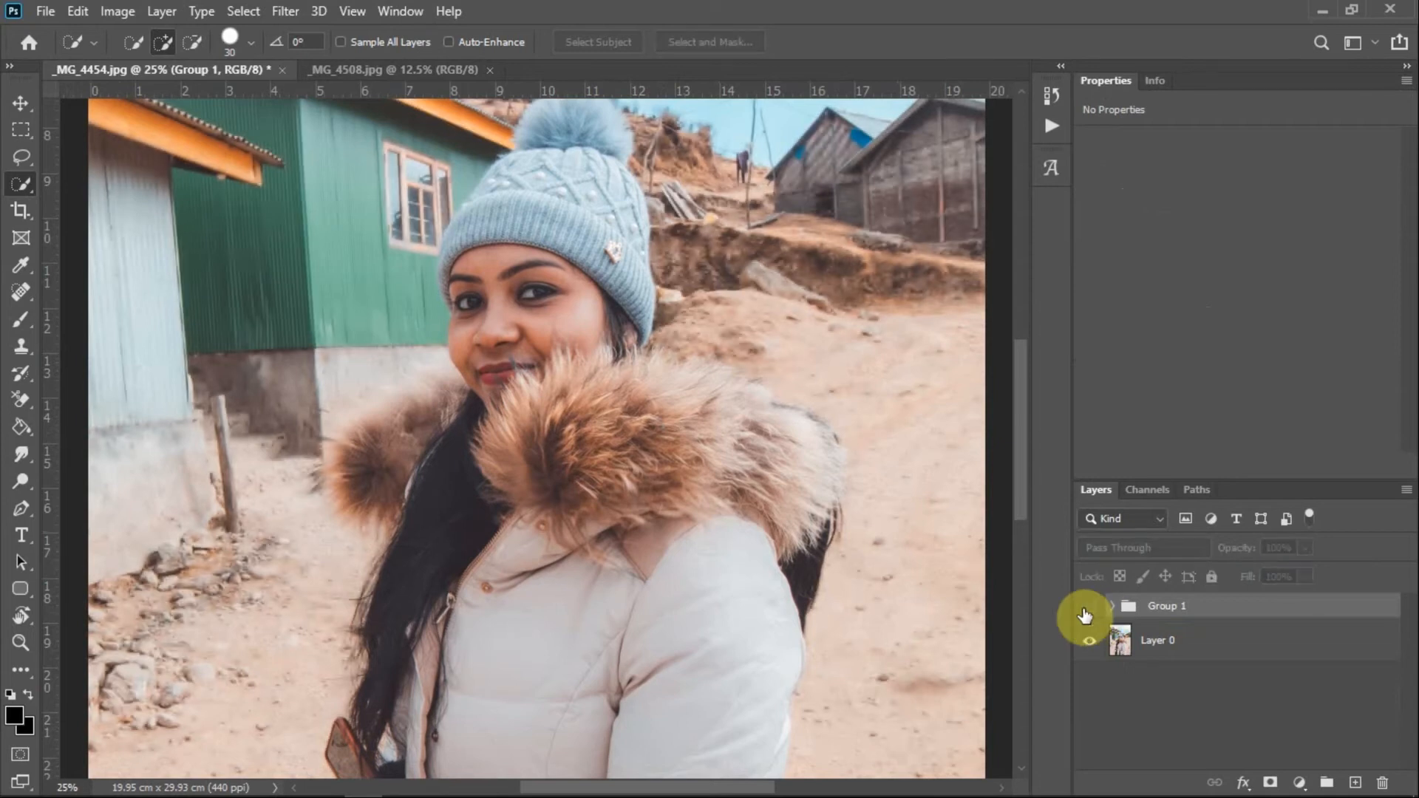
{"action": "left_click", "coordinate": [1085, 612]}
{"action": "key", "text": "ctrl+minus"}
{"action": "key", "text": "ctrl+minus"}
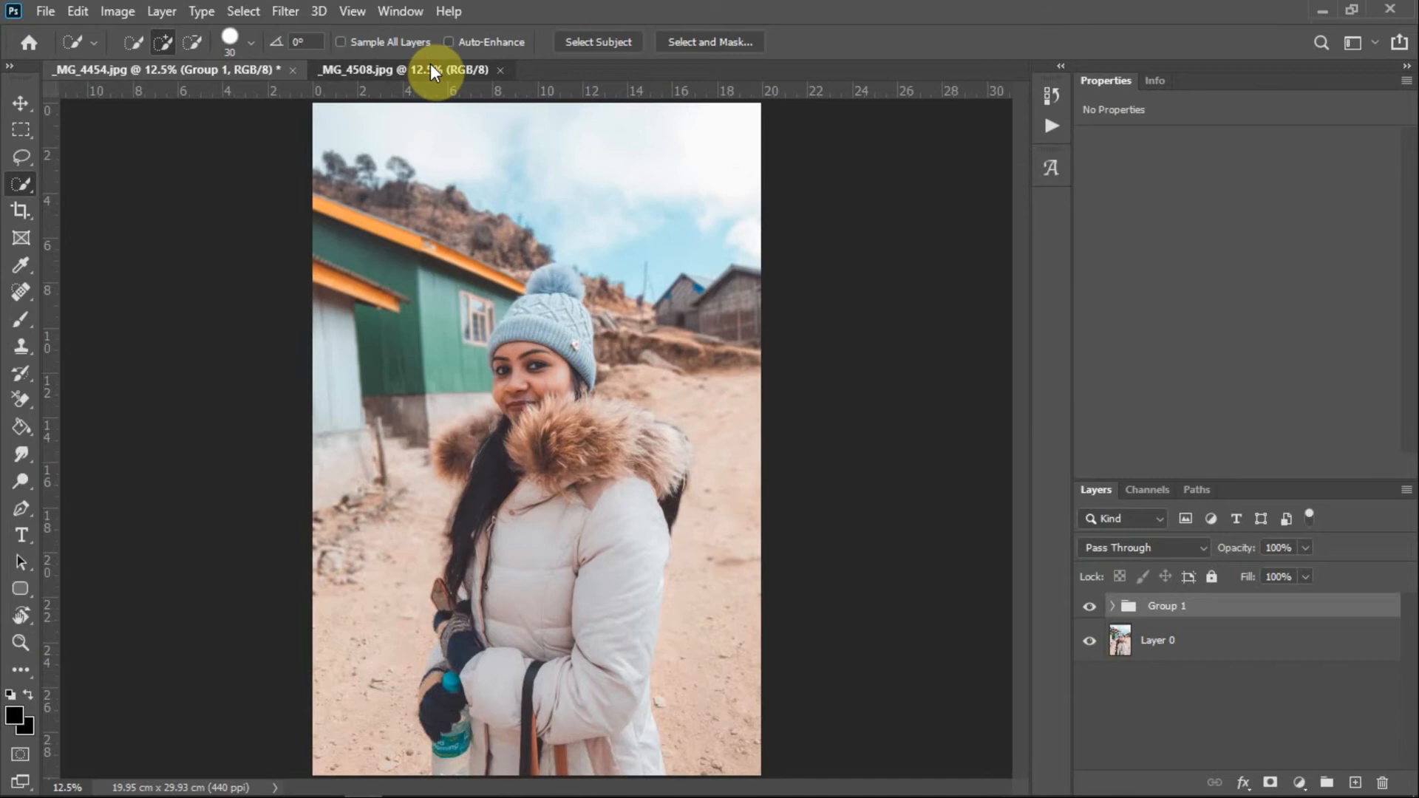
Switch to the _MG_4508.jpg photo, unlock its Background layer and duplicate it
{"action": "left_click", "coordinate": [431, 66]}
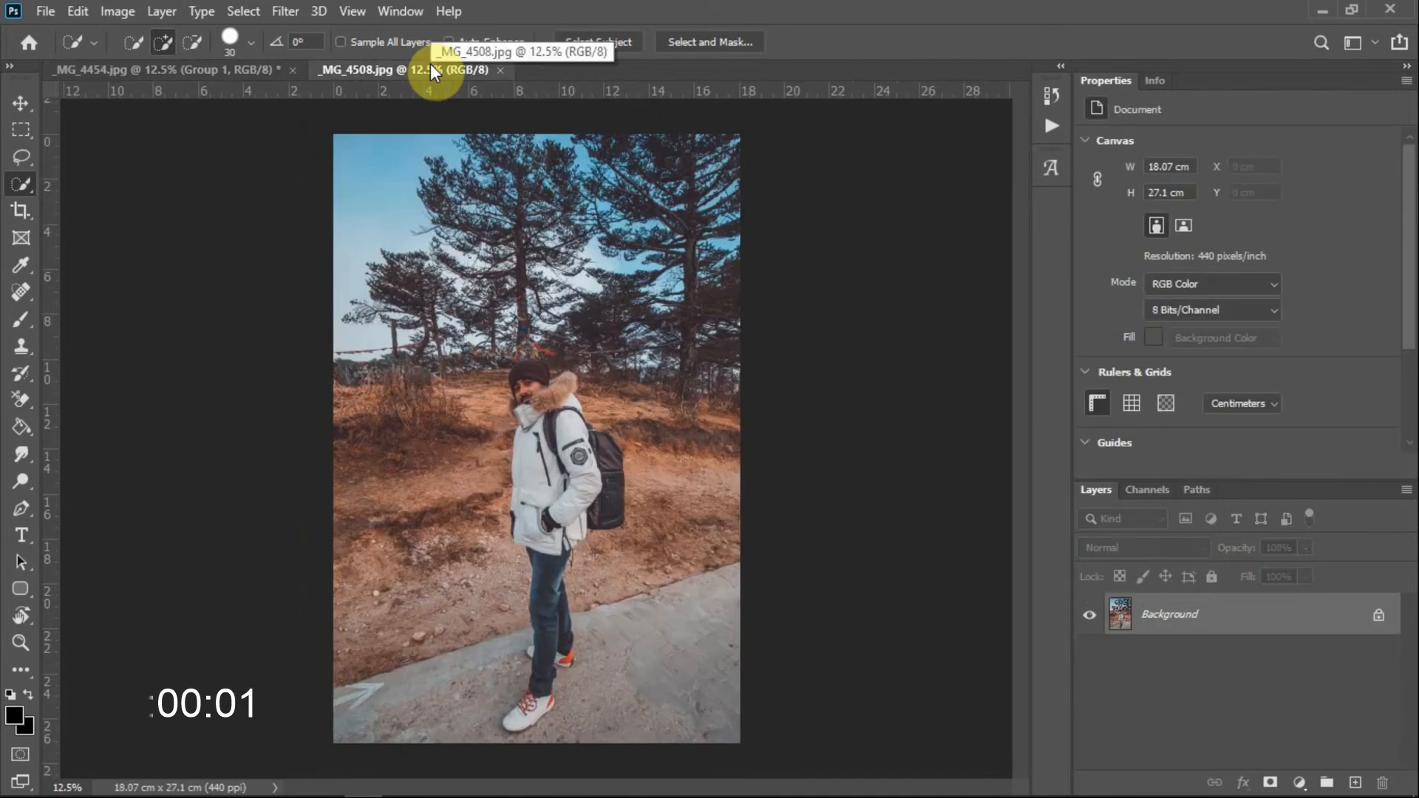
{"action": "left_click", "coordinate": [1381, 613]}
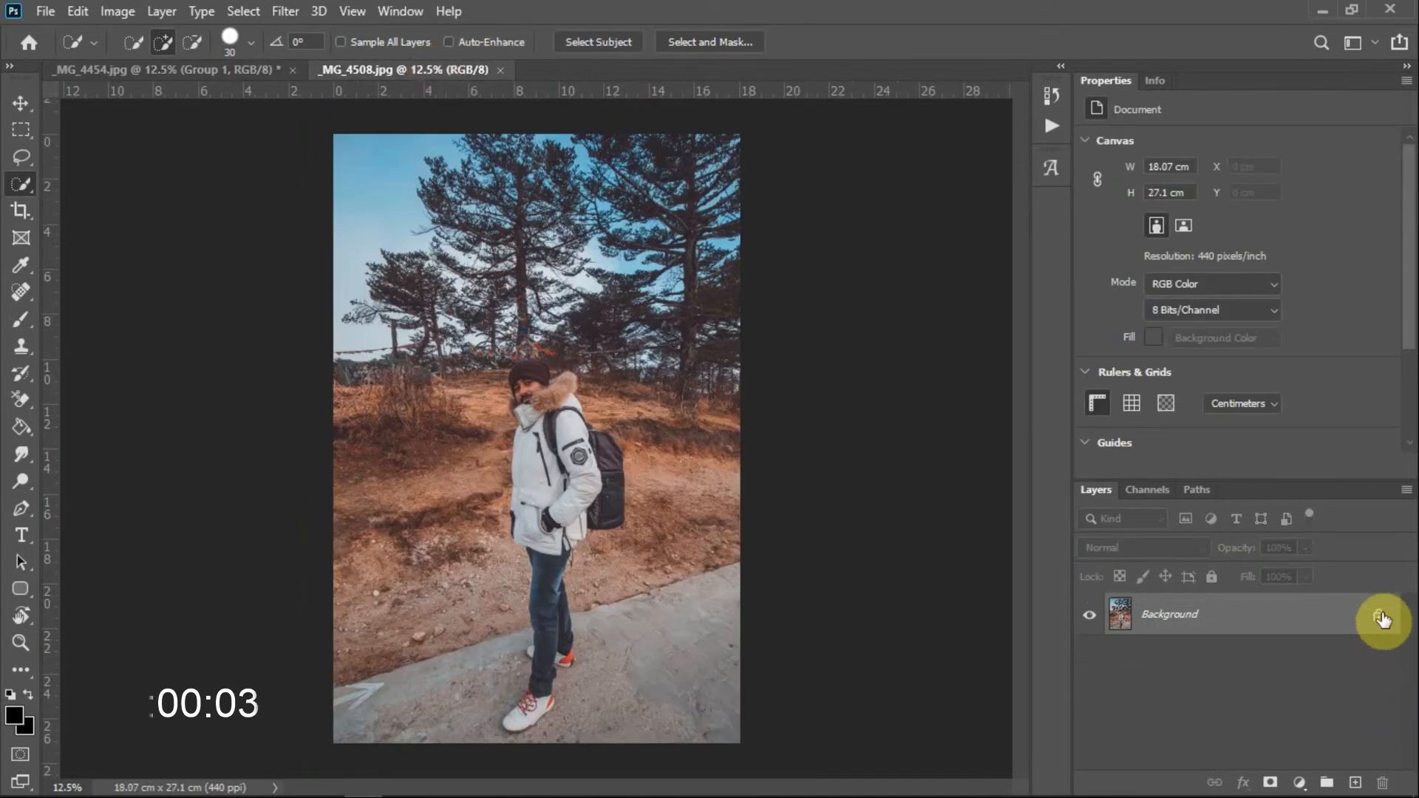
{"action": "key", "text": "ctrl+j"}
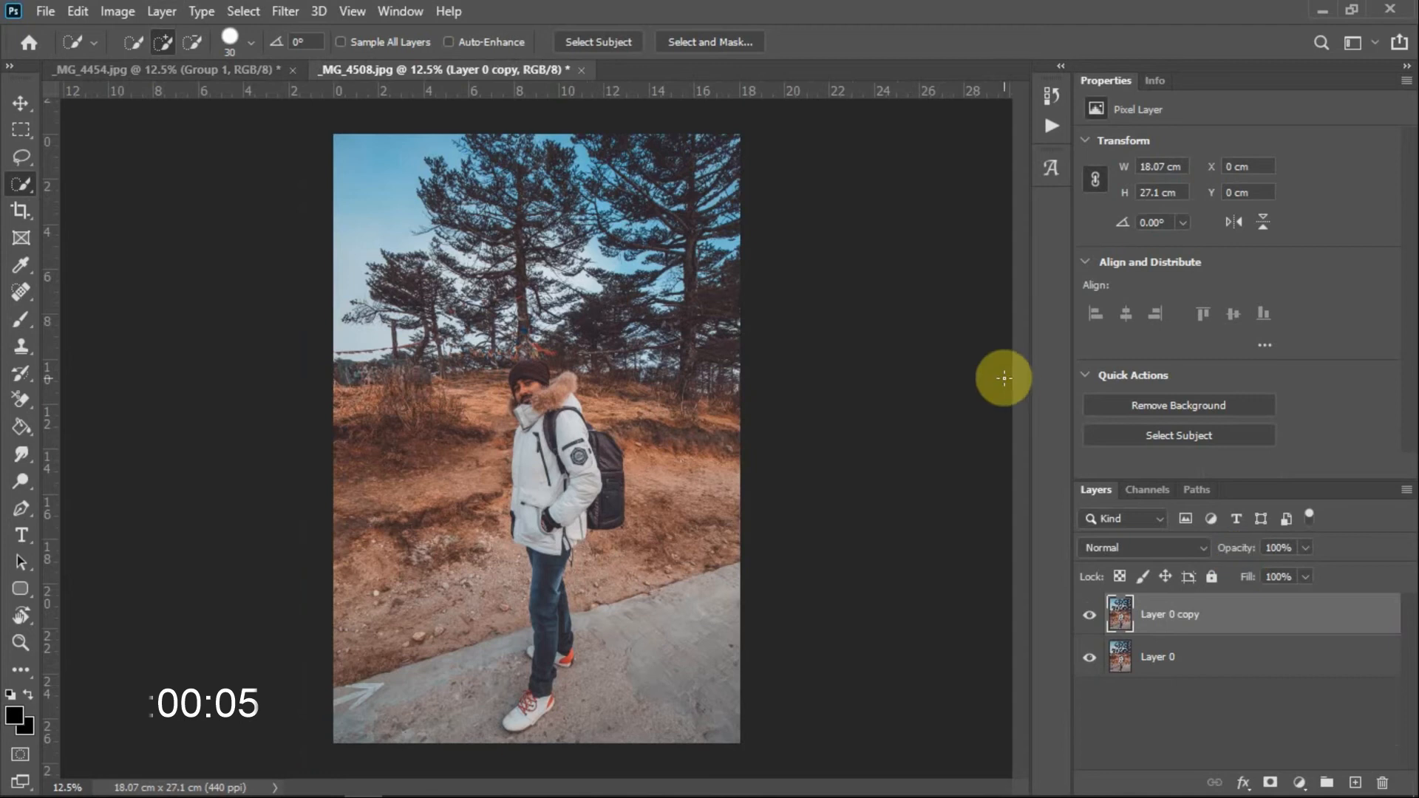
Select the man and his backpack by drawing a lasso around him with the Object Selection tool
{"action": "right_click", "coordinate": [22, 185]}
{"action": "left_click", "coordinate": [88, 184]}
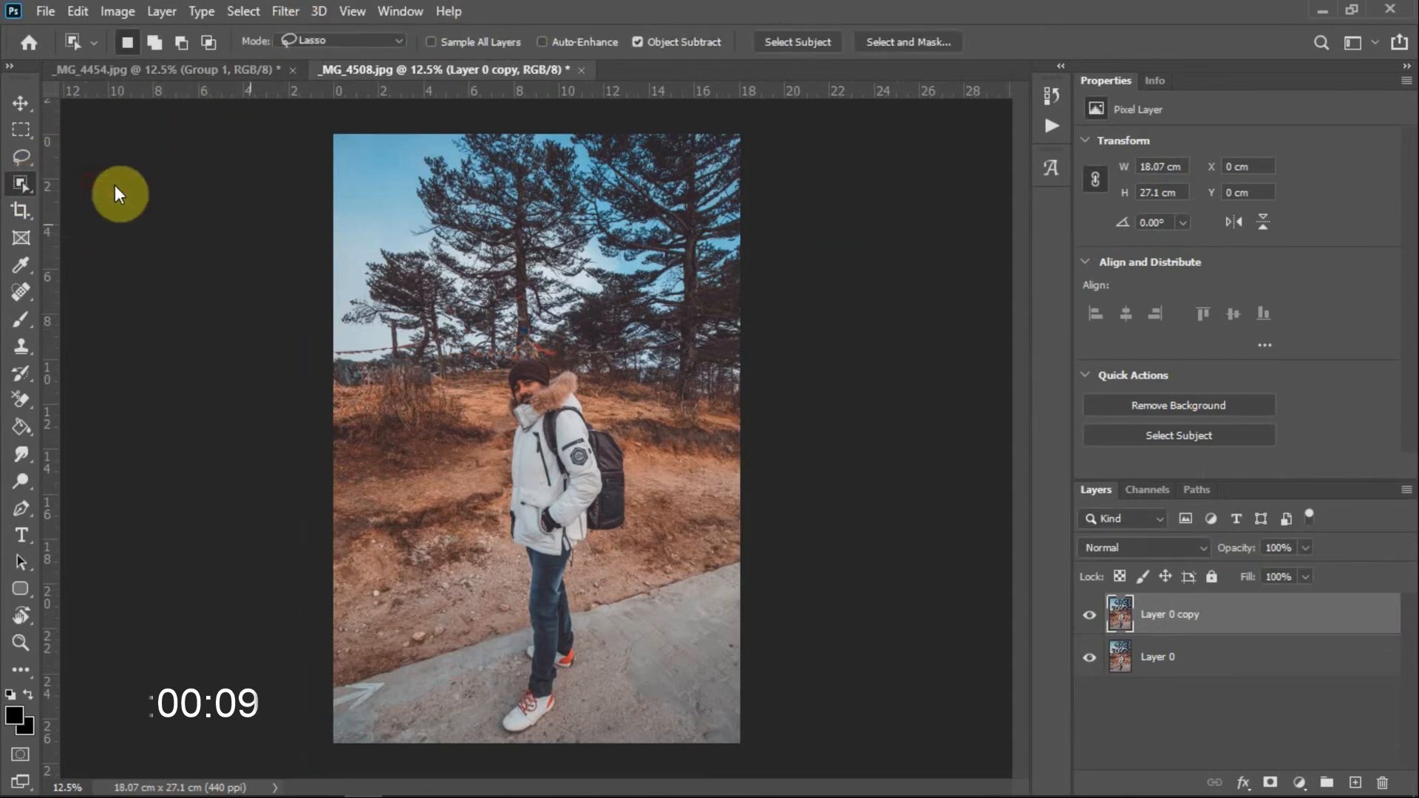
{"action": "mouse_move", "coordinate": [517, 364]}
{"action": "left_mouse_down"}
{"action": "mouse_move", "coordinate": [519, 586]}
{"action": "mouse_move", "coordinate": [515, 662]}
{"action": "mouse_move", "coordinate": [490, 715]}
{"action": "mouse_move", "coordinate": [513, 746]}
{"action": "mouse_move", "coordinate": [563, 717]}
{"action": "mouse_move", "coordinate": [590, 663]}
{"action": "mouse_move", "coordinate": [593, 554]}
{"action": "mouse_move", "coordinate": [641, 505]}
{"action": "mouse_move", "coordinate": [634, 390]}
{"action": "mouse_move", "coordinate": [610, 409]}
{"action": "mouse_move", "coordinate": [598, 365]}
{"action": "mouse_move", "coordinate": [529, 338]}
{"action": "left_mouse_up"}
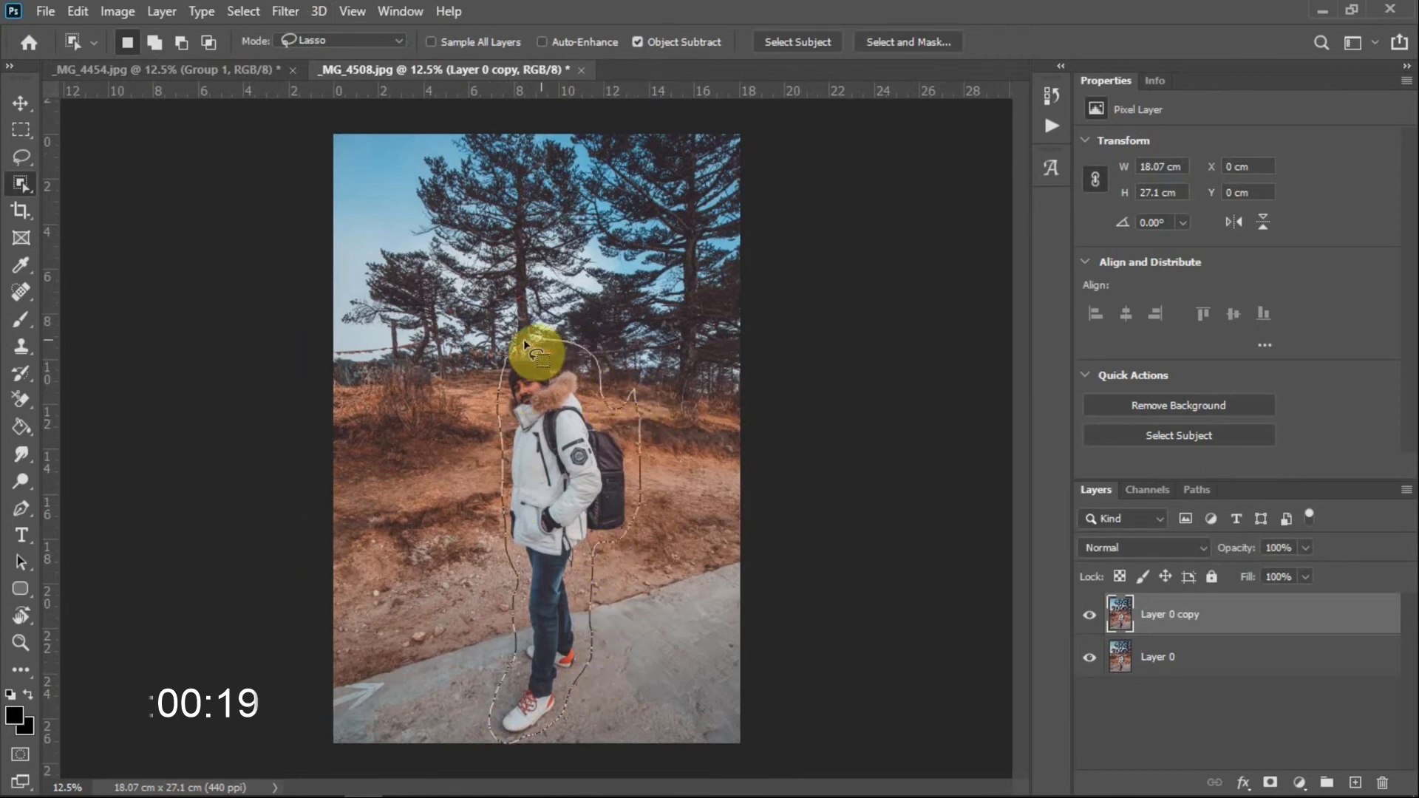
{"action": "left_click_drag", "start_coordinate": [521, 339], "coordinate": [521, 340]}
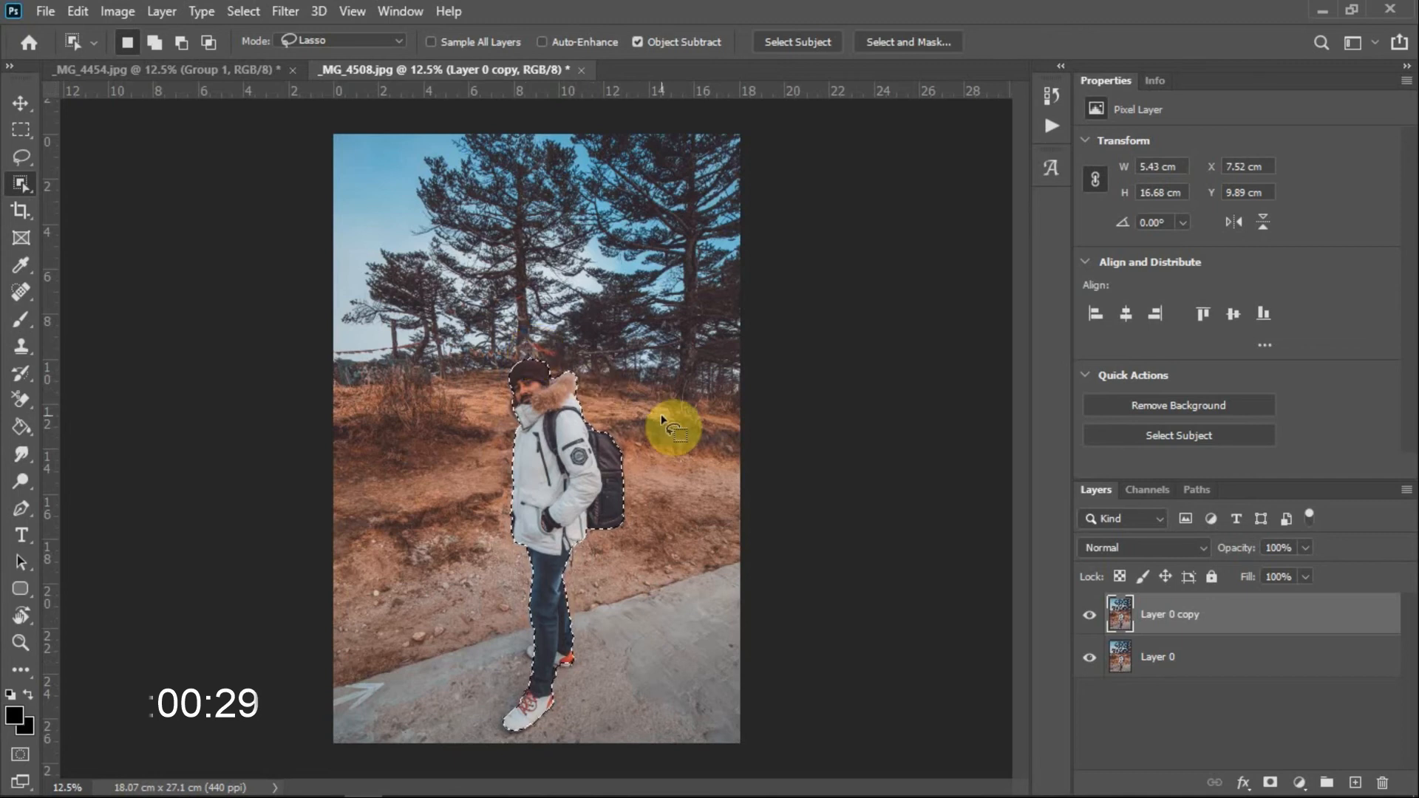
Subtract the stray background area above the man's hat from the selection using the Quick Selection tool at brush size 10
{"action": "key", "text": "ctrl+plus"}
{"action": "key", "text": "ctrl+plus"}
{"action": "key", "text": "ctrl+plus"}
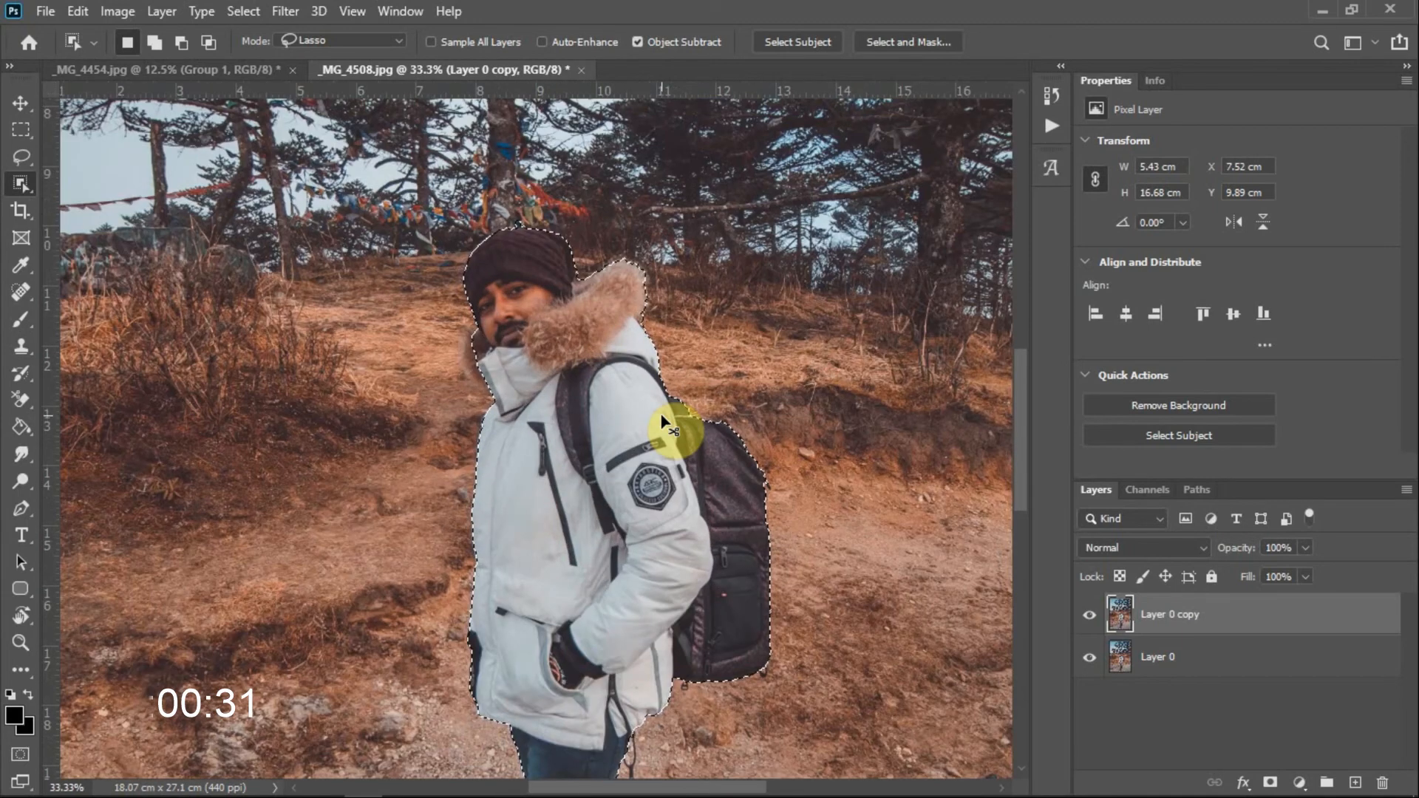
{"action": "right_click", "coordinate": [22, 189]}
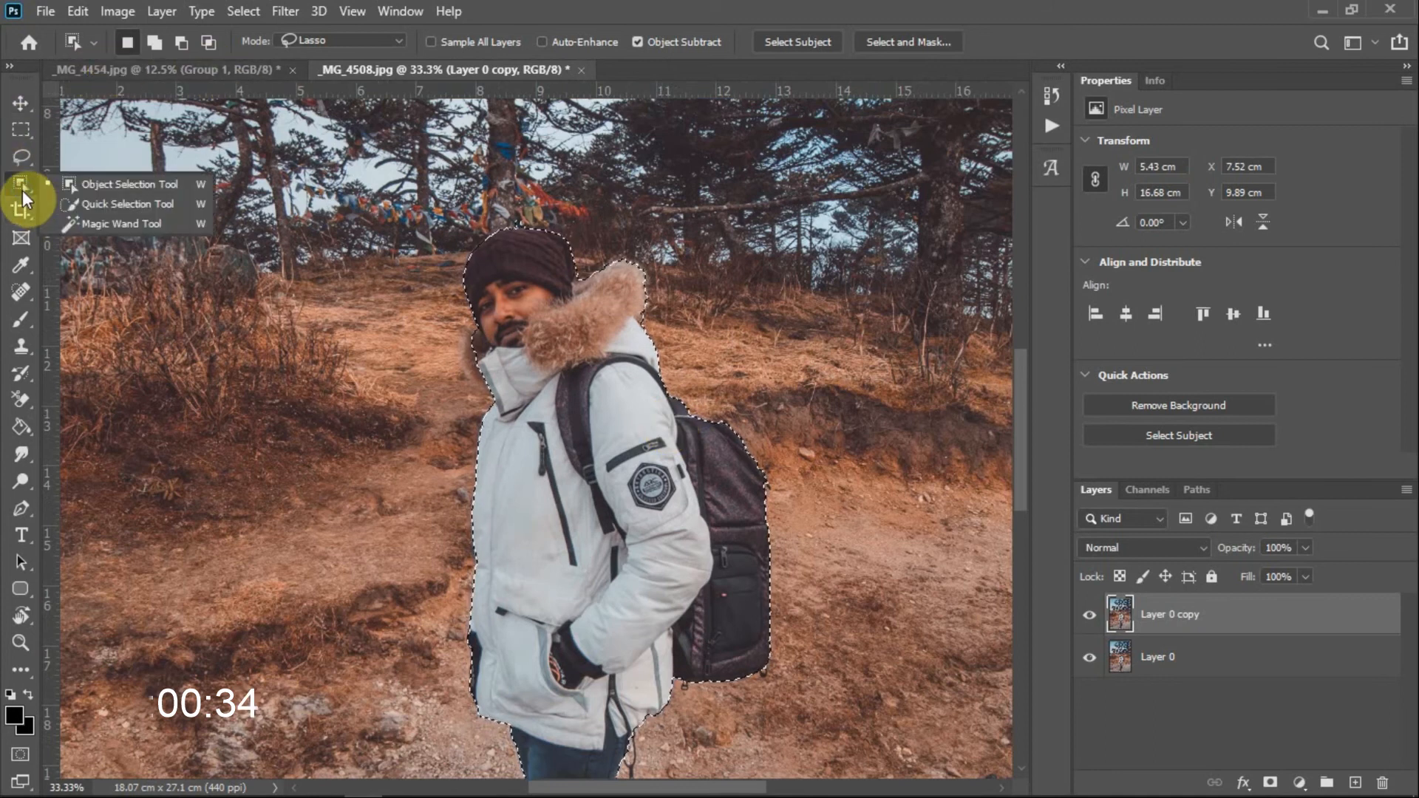
{"action": "left_click", "coordinate": [88, 200]}
{"action": "left_click", "coordinate": [192, 46]}
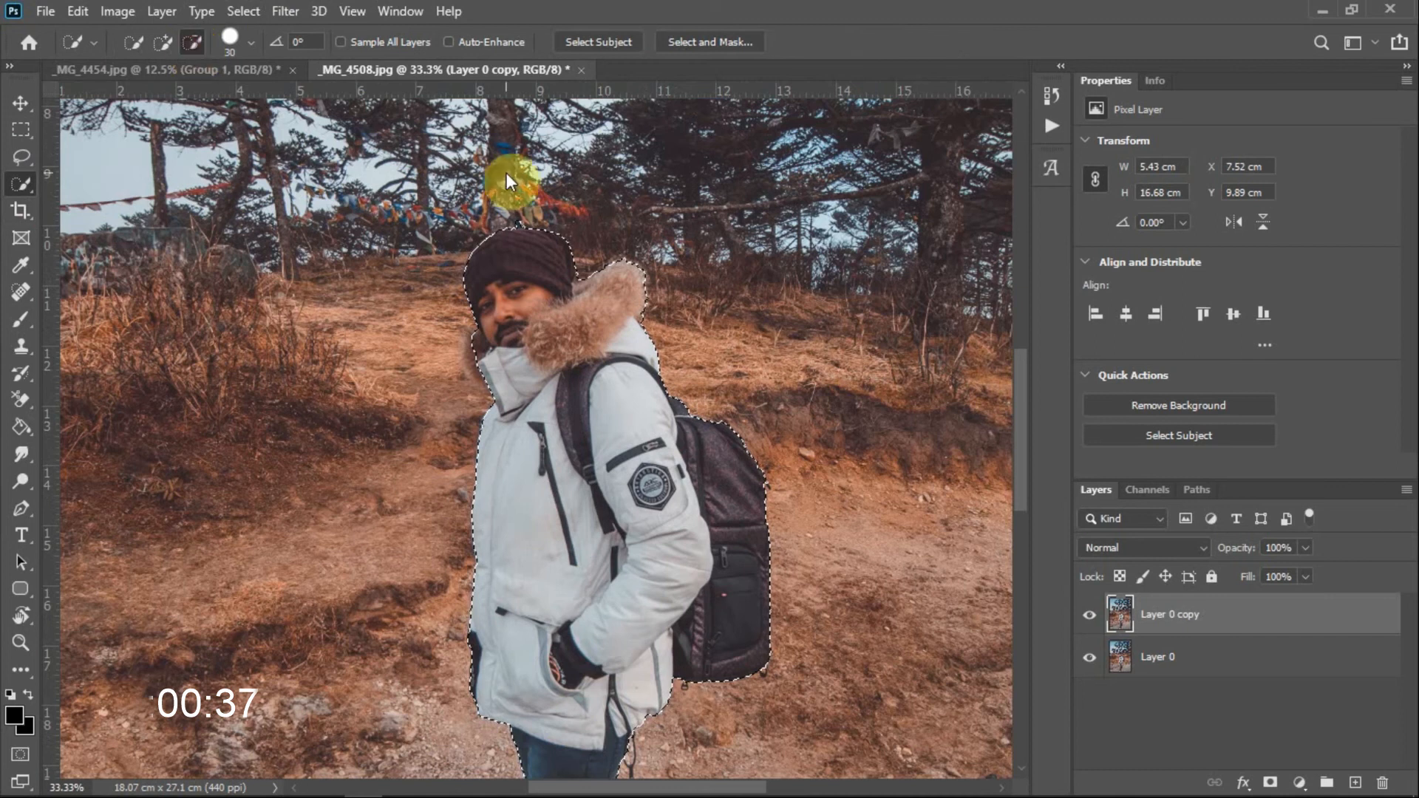
{"action": "key", "text": "bracketleft"}
{"action": "key", "text": "bracketleft"}
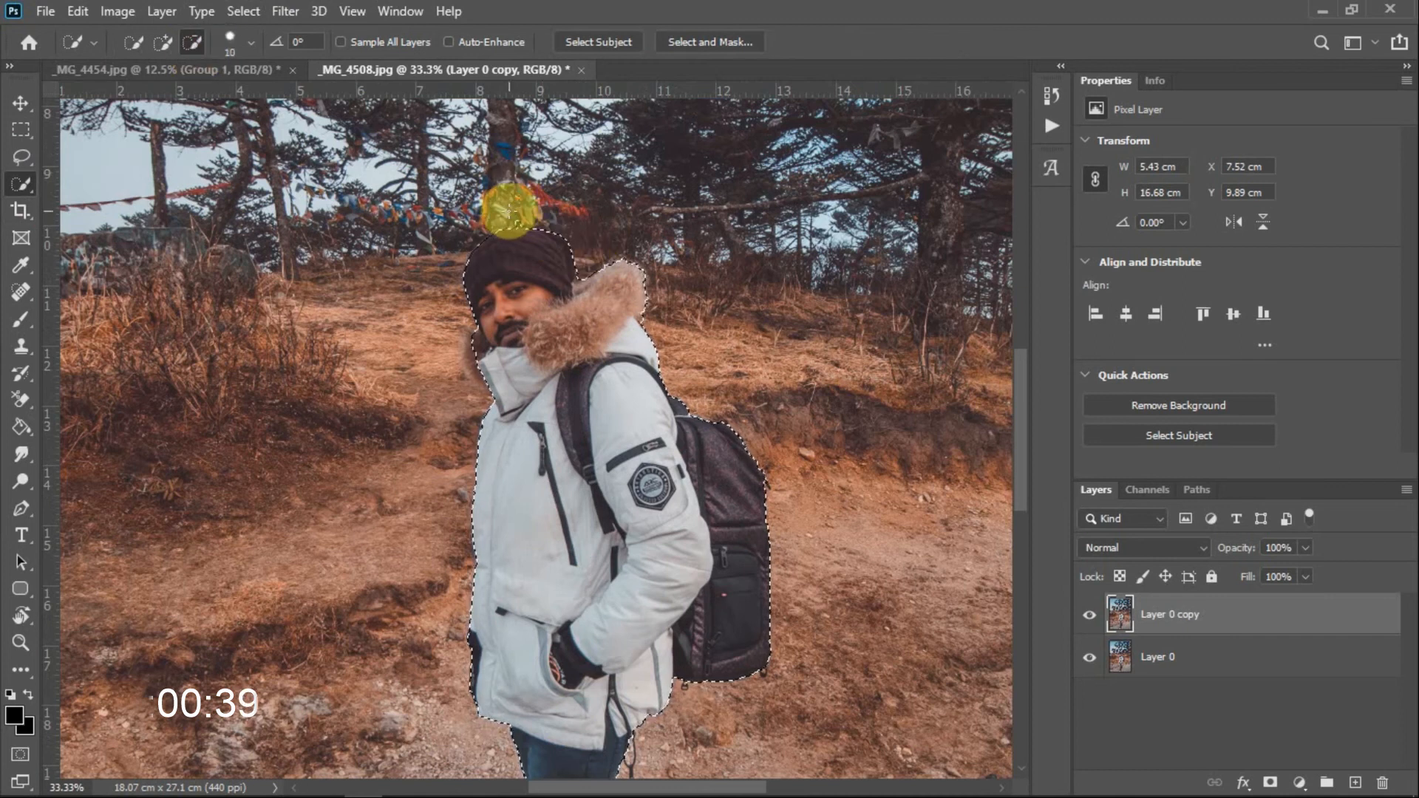
{"action": "left_click", "coordinate": [520, 220]}
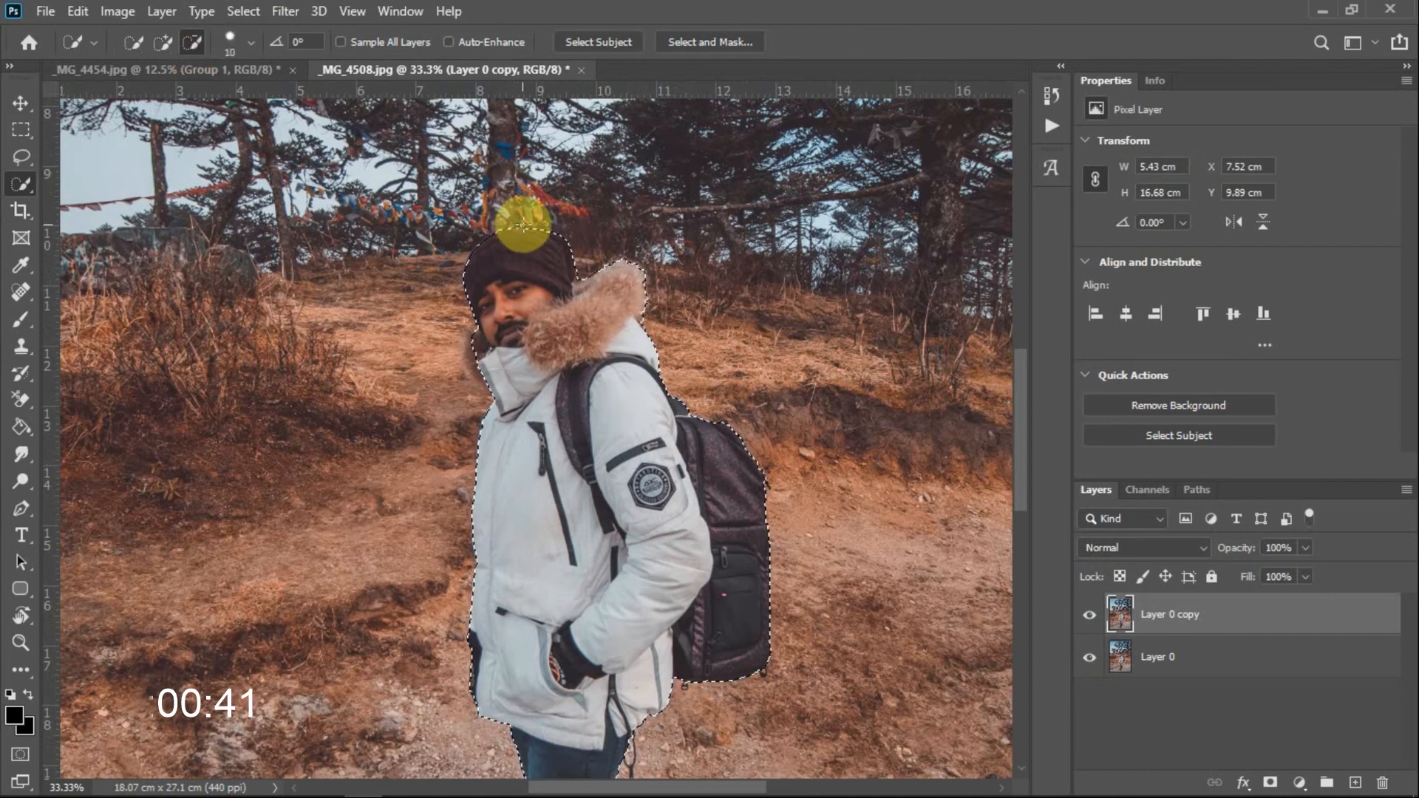
Copy the selected man to a new layer and hide that layer
{"action": "key", "text": "ctrl+minus"}
{"action": "key", "text": "ctrl+minus"}
{"action": "key", "text": "ctrl+minus"}
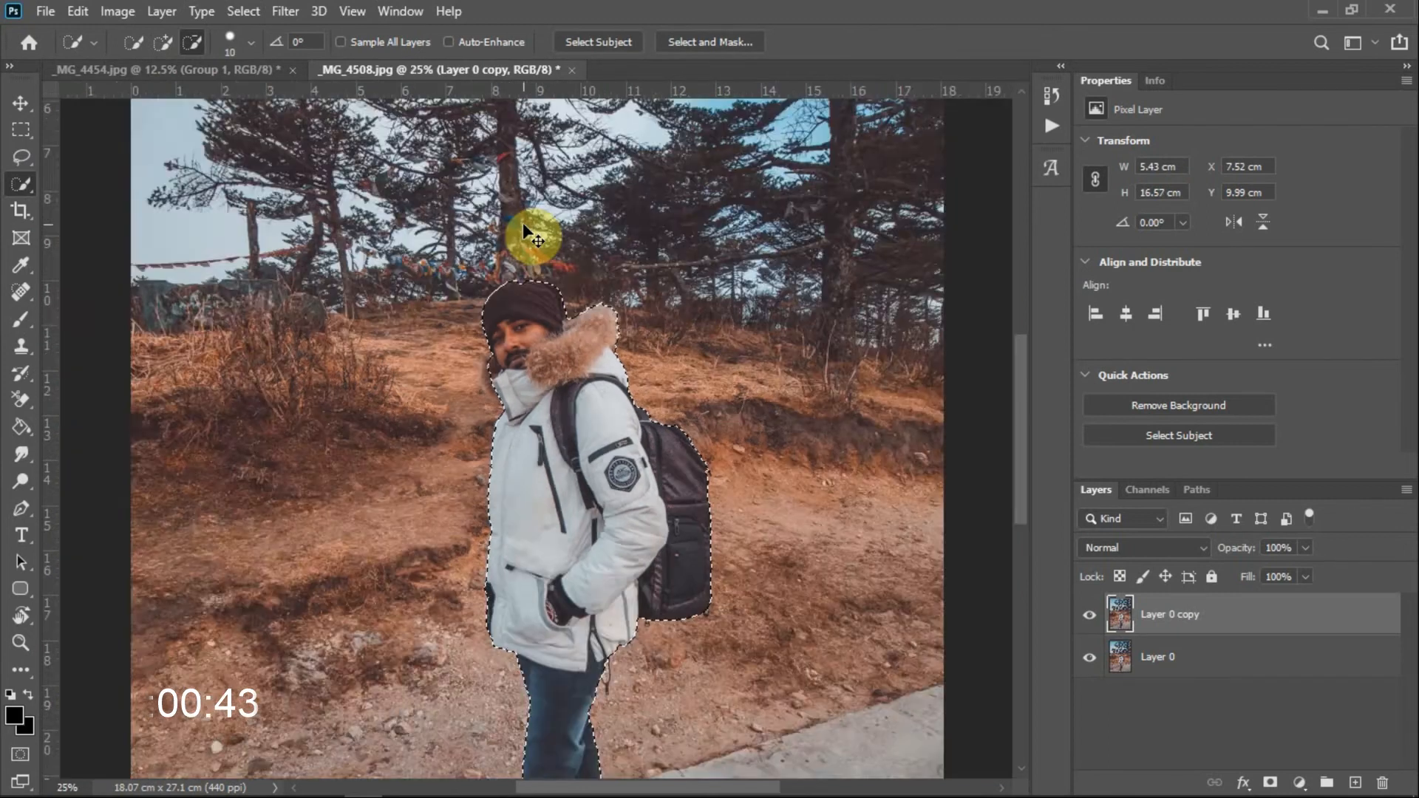
{"action": "right_click", "coordinate": [522, 459]}
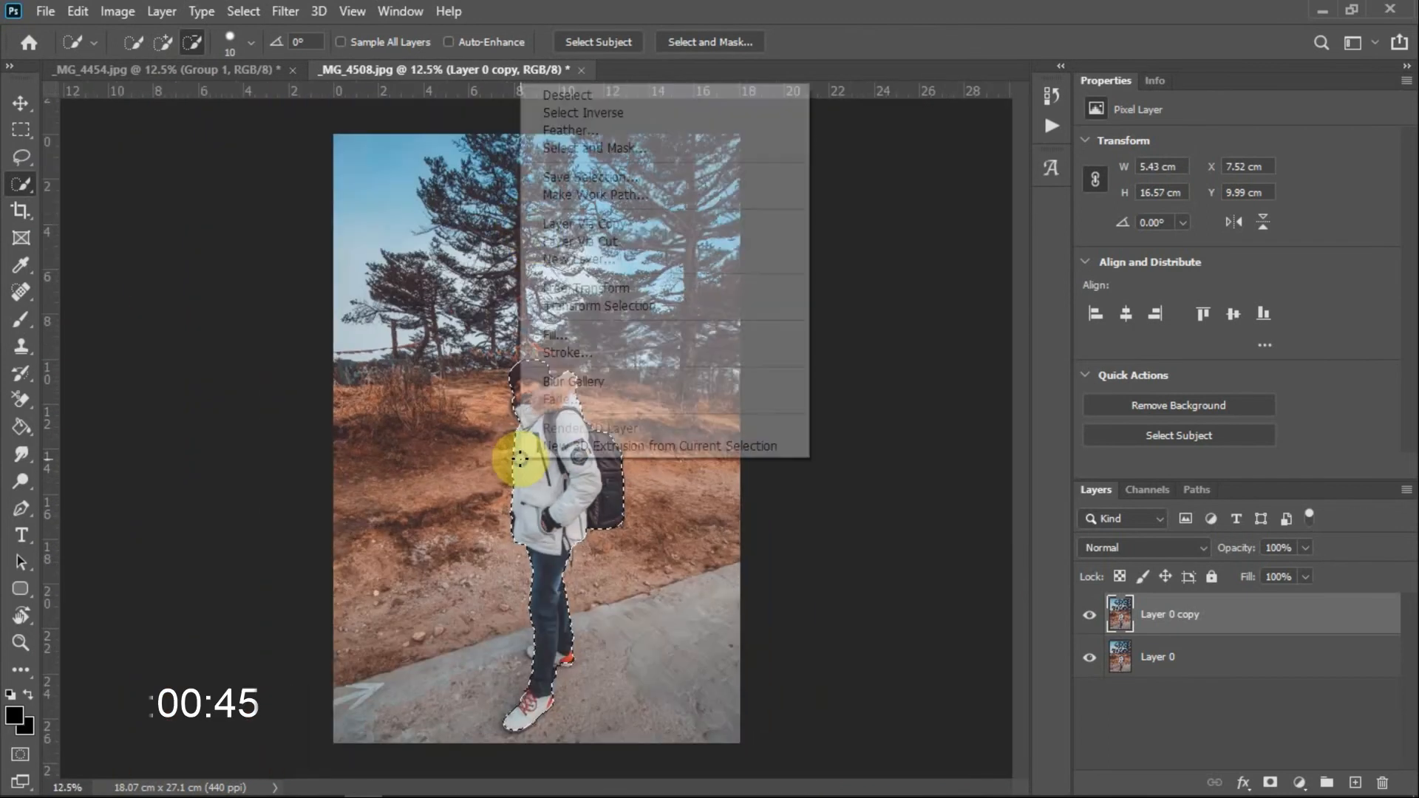
{"action": "left_click", "coordinate": [605, 225]}
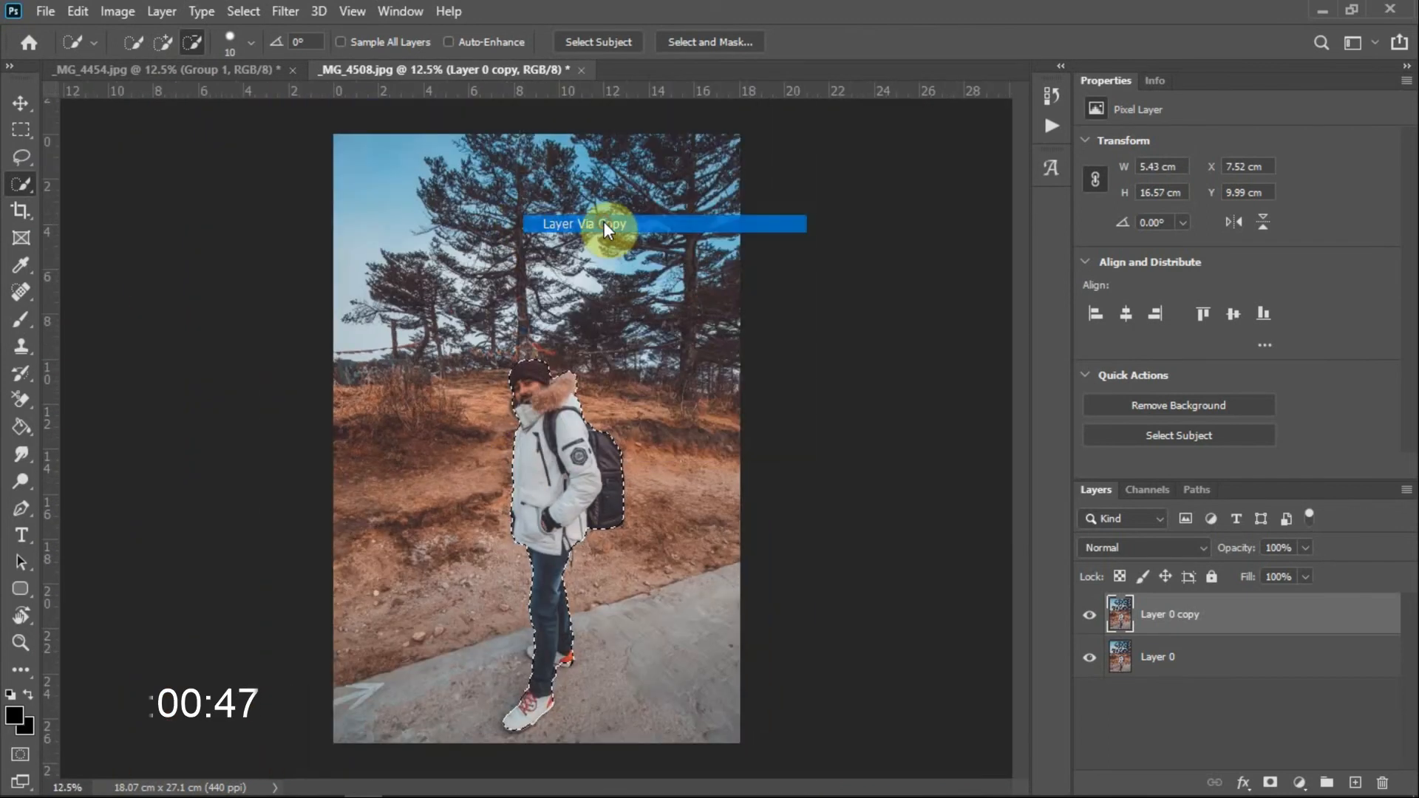
{"action": "left_click", "coordinate": [1096, 621]}
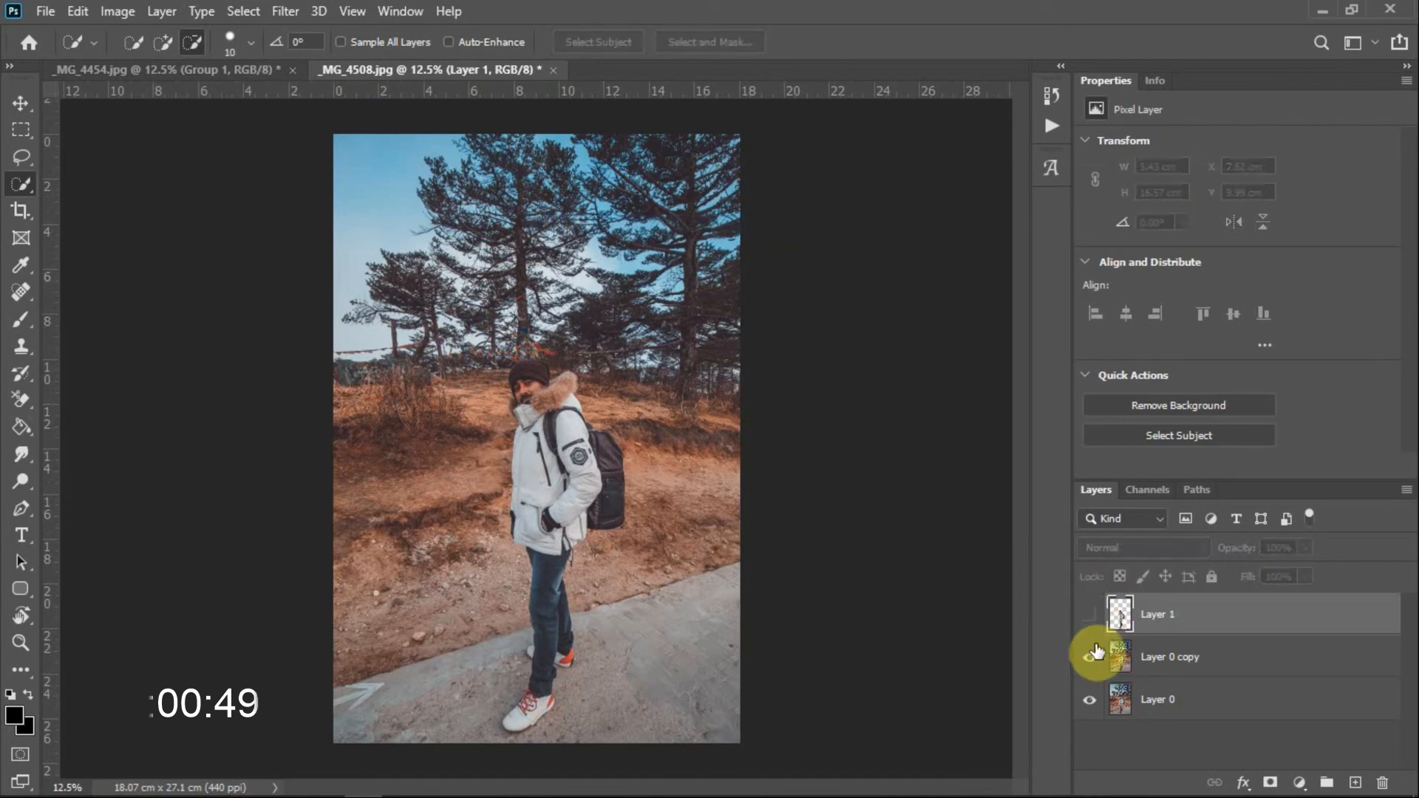
Start a Tilt-Shift blur on Layer 0 copy, centre its focus on the man's legs and bring the upper focus and transition lines closer
{"action": "left_click", "coordinate": [1193, 660]}
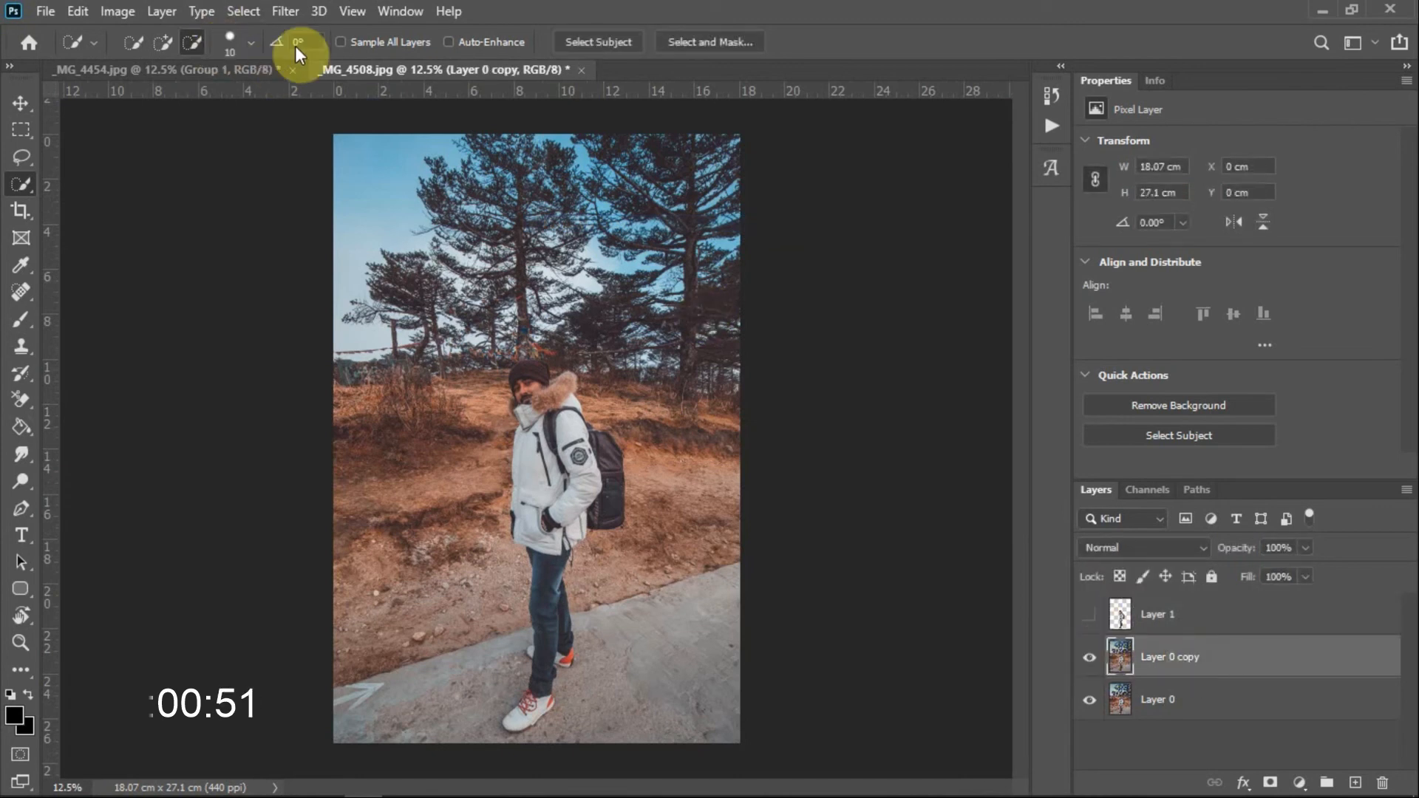
{"action": "left_click", "coordinate": [297, 16]}
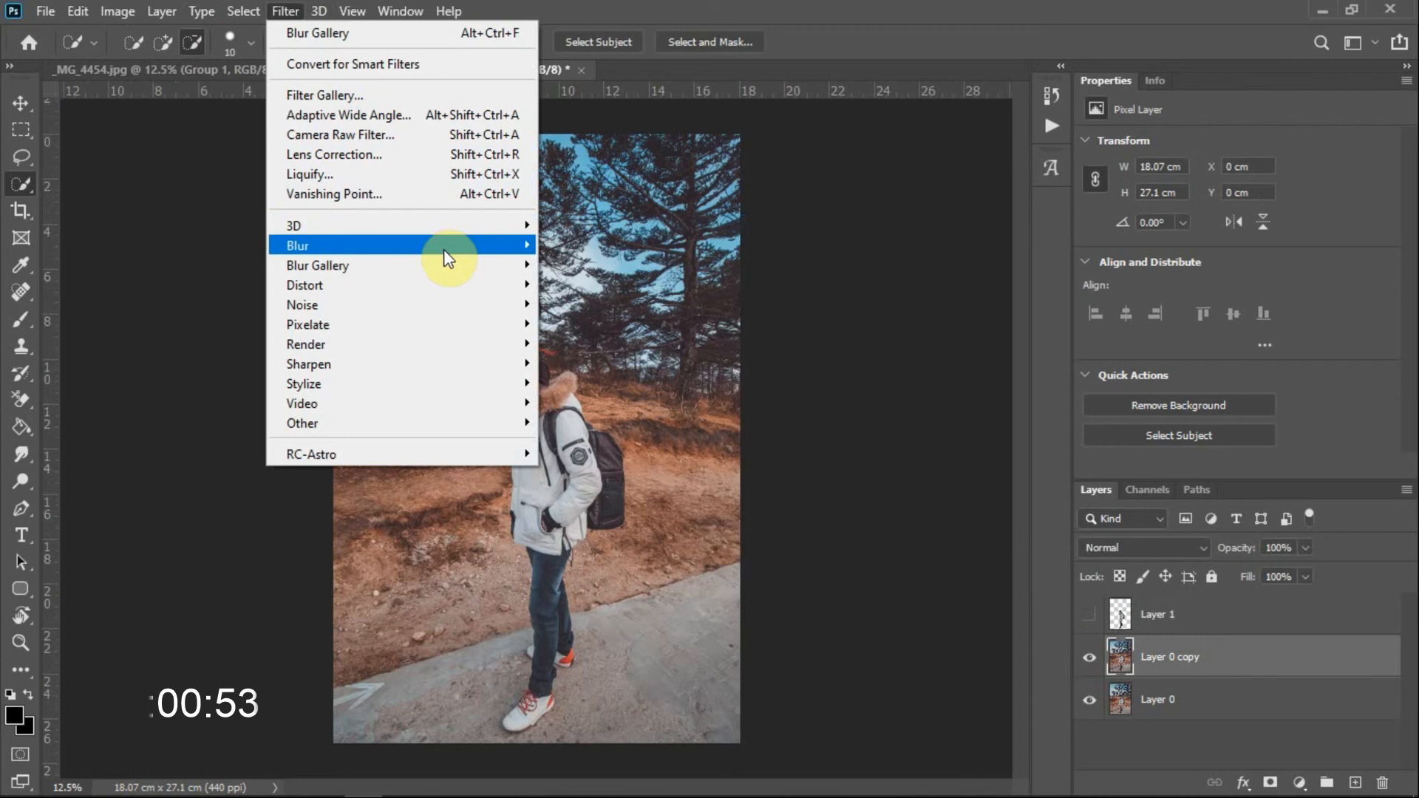
{"action": "mouse_move", "coordinate": [443, 248]}
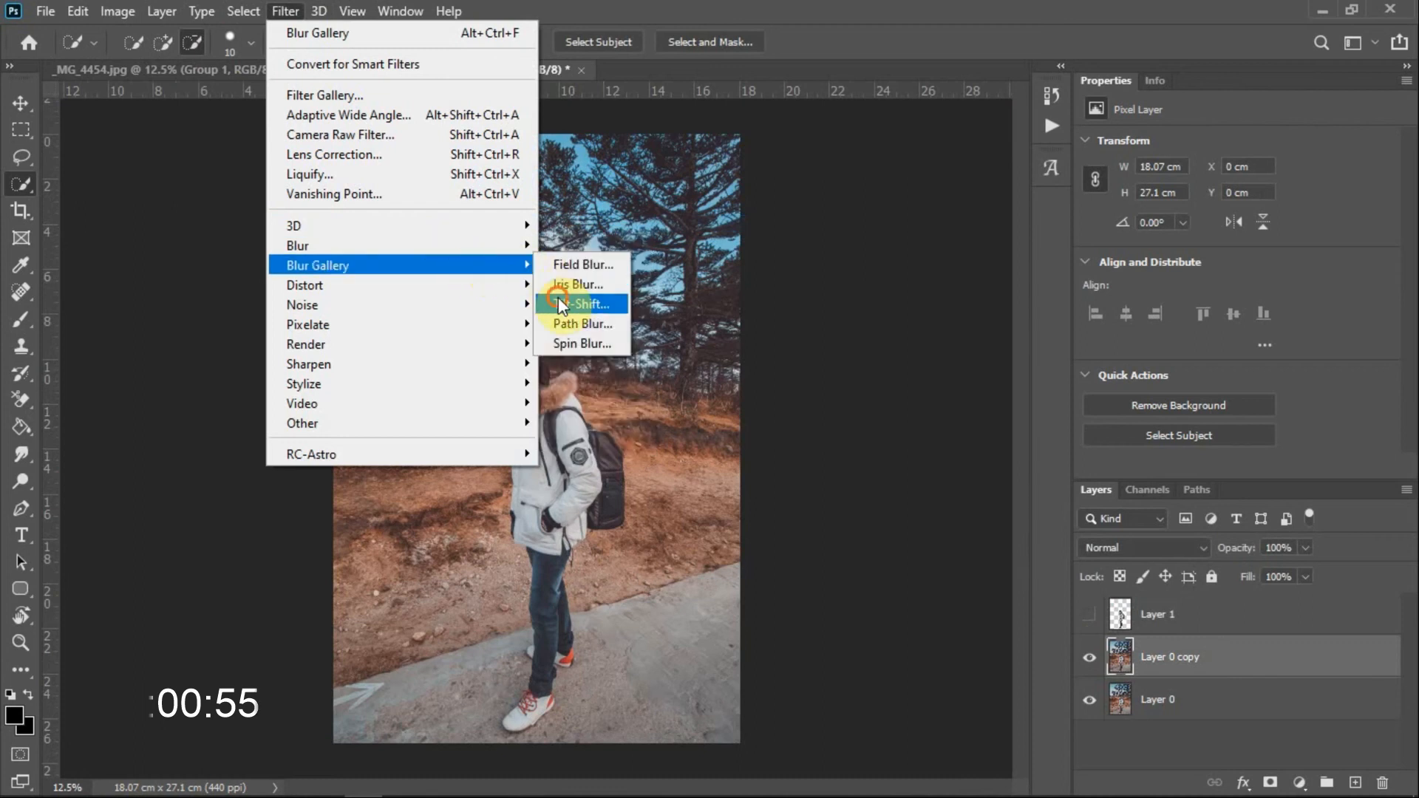
{"action": "left_click", "coordinate": [558, 297]}
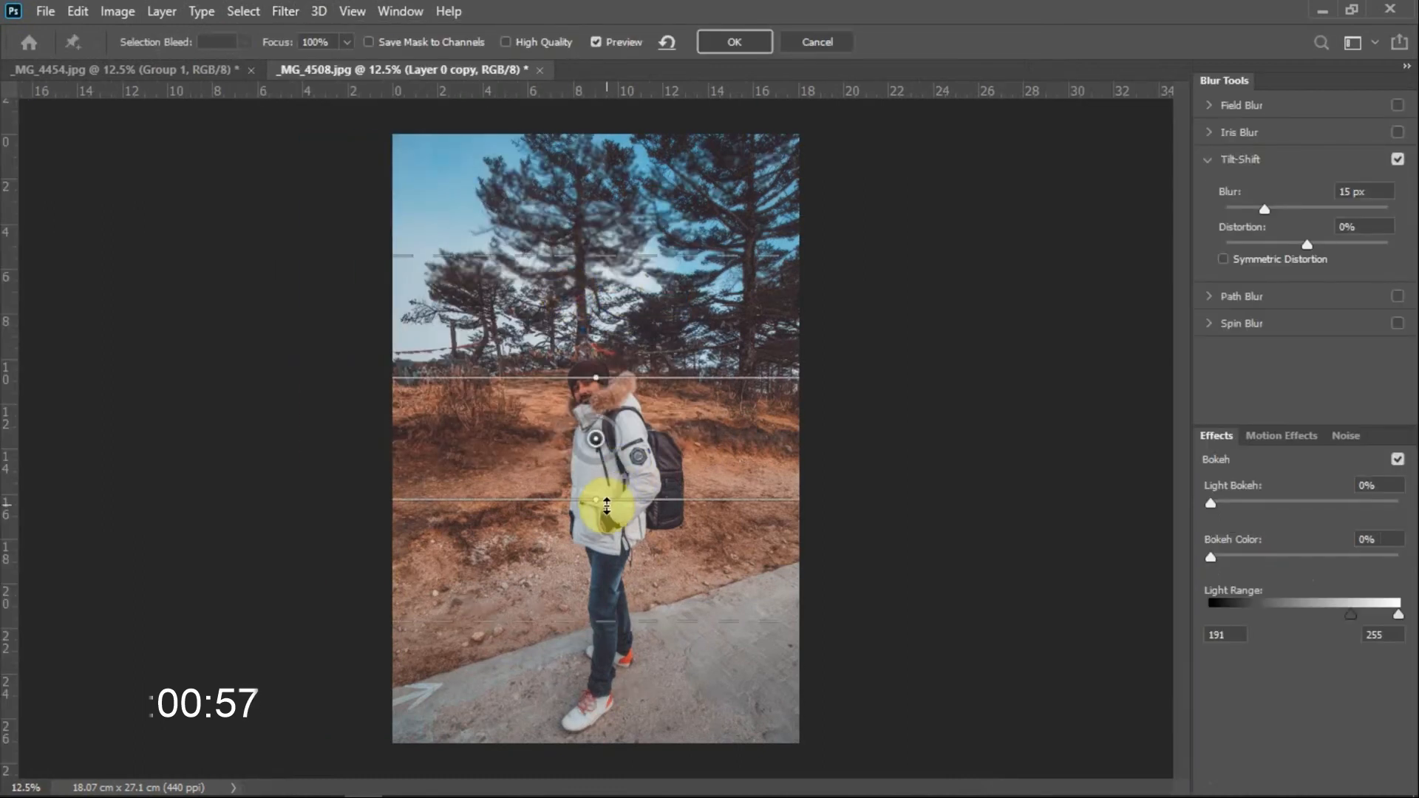
{"action": "left_click_drag", "start_coordinate": [610, 496], "coordinate": [621, 623]}
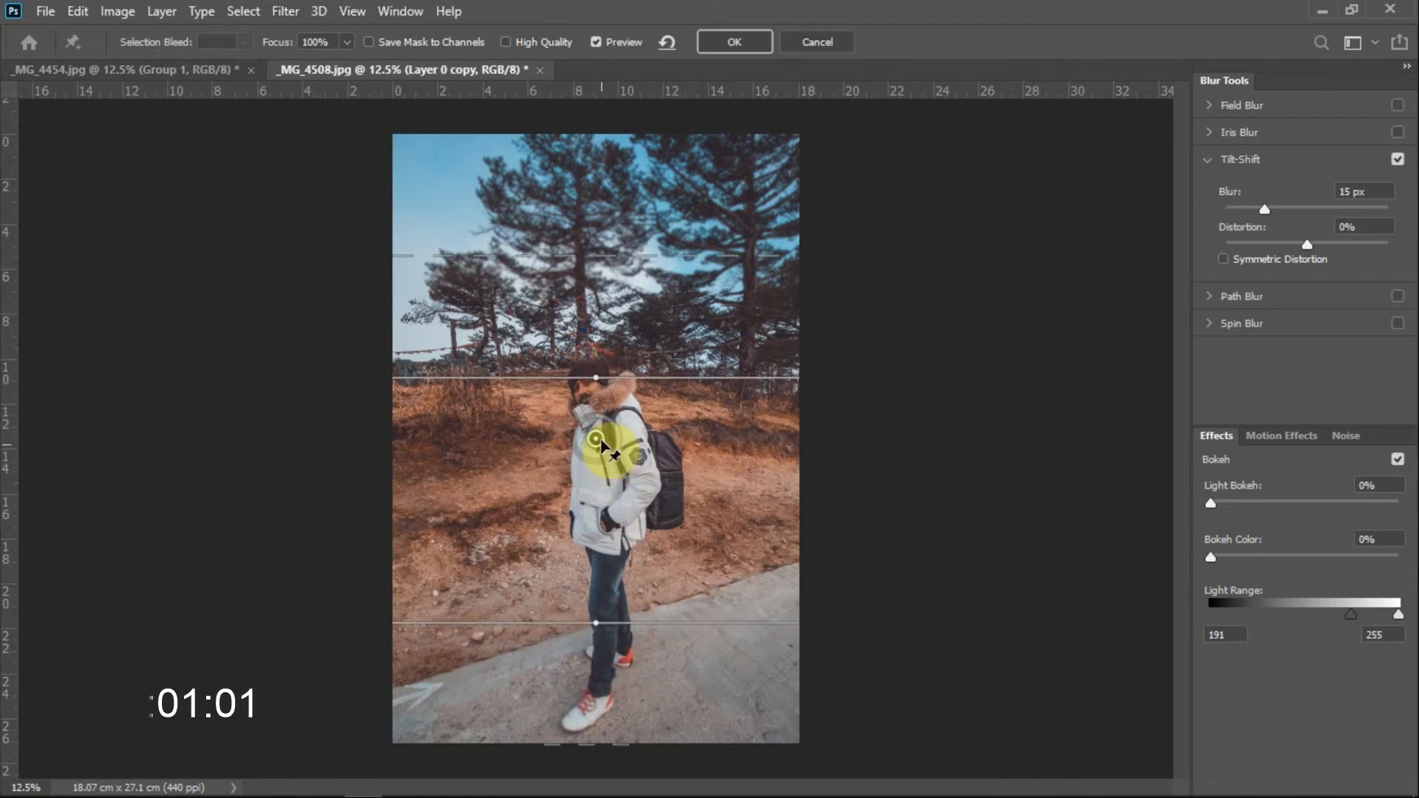
{"action": "left_click_drag", "start_coordinate": [596, 438], "coordinate": [612, 610]}
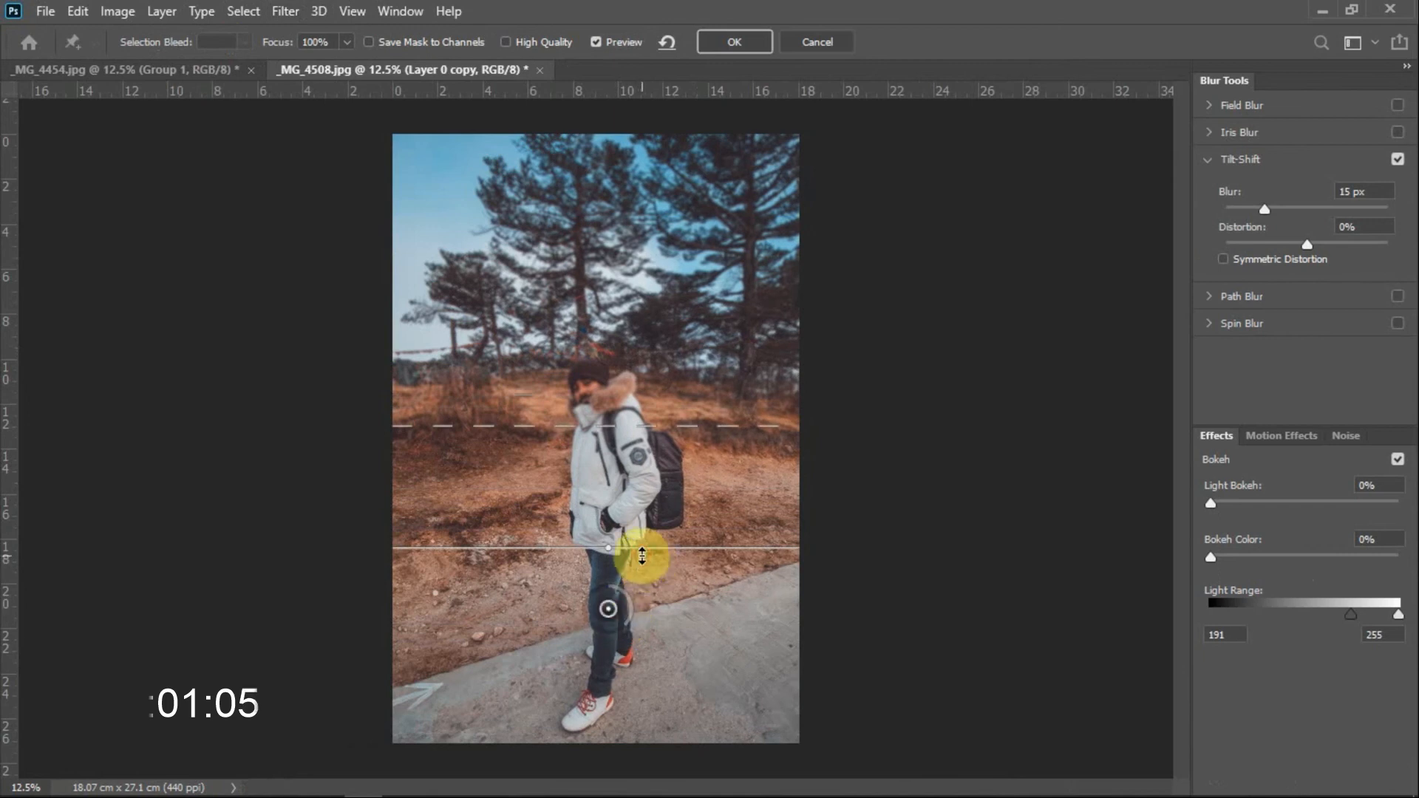
{"action": "left_click_drag", "start_coordinate": [641, 560], "coordinate": [645, 591]}
{"action": "left_click_drag", "start_coordinate": [637, 464], "coordinate": [649, 529]}
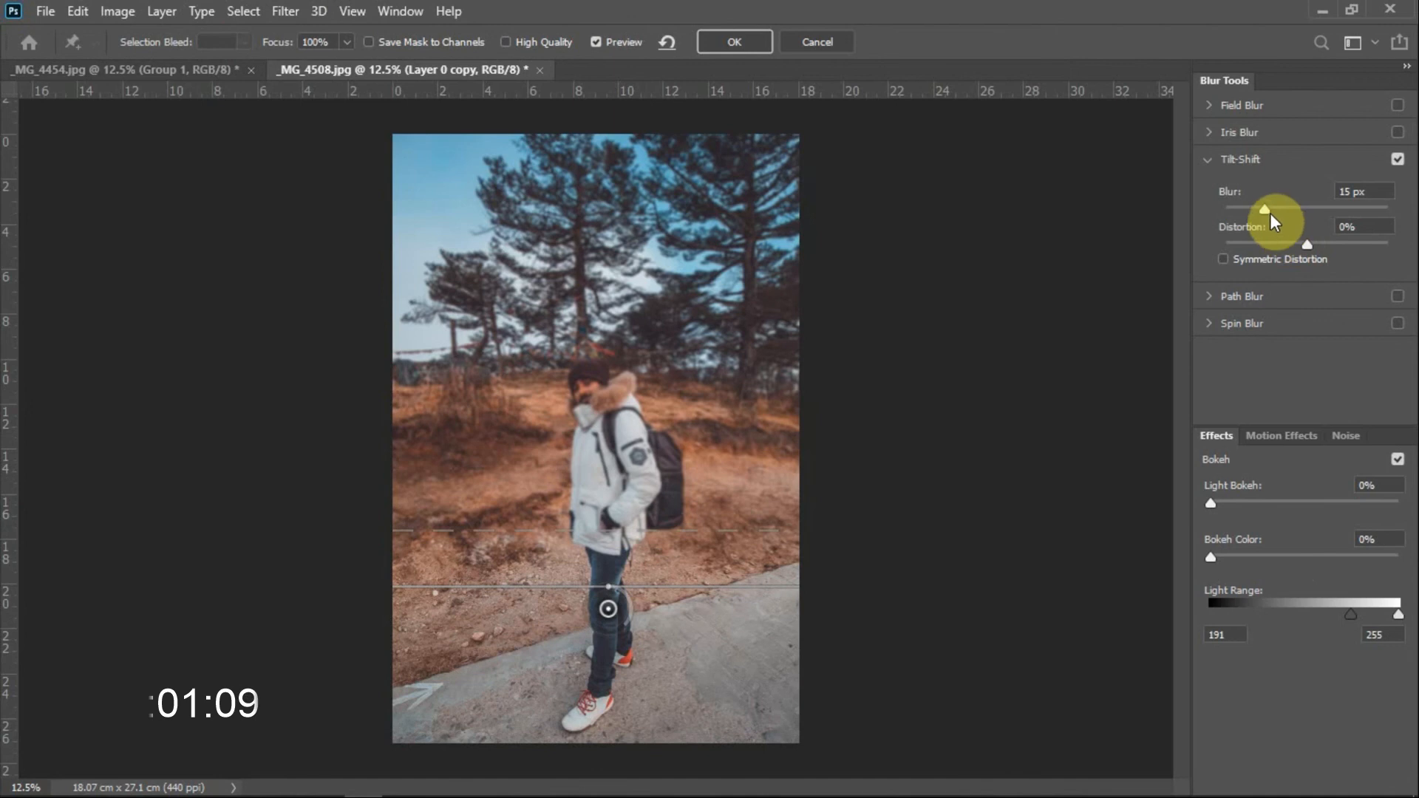
Set the Tilt-Shift blur to 20 px, move the focus down to the man's feet, raise the upper transition line to his waist and apply it
{"action": "left_click_drag", "start_coordinate": [1264, 209], "coordinate": [1275, 212]}
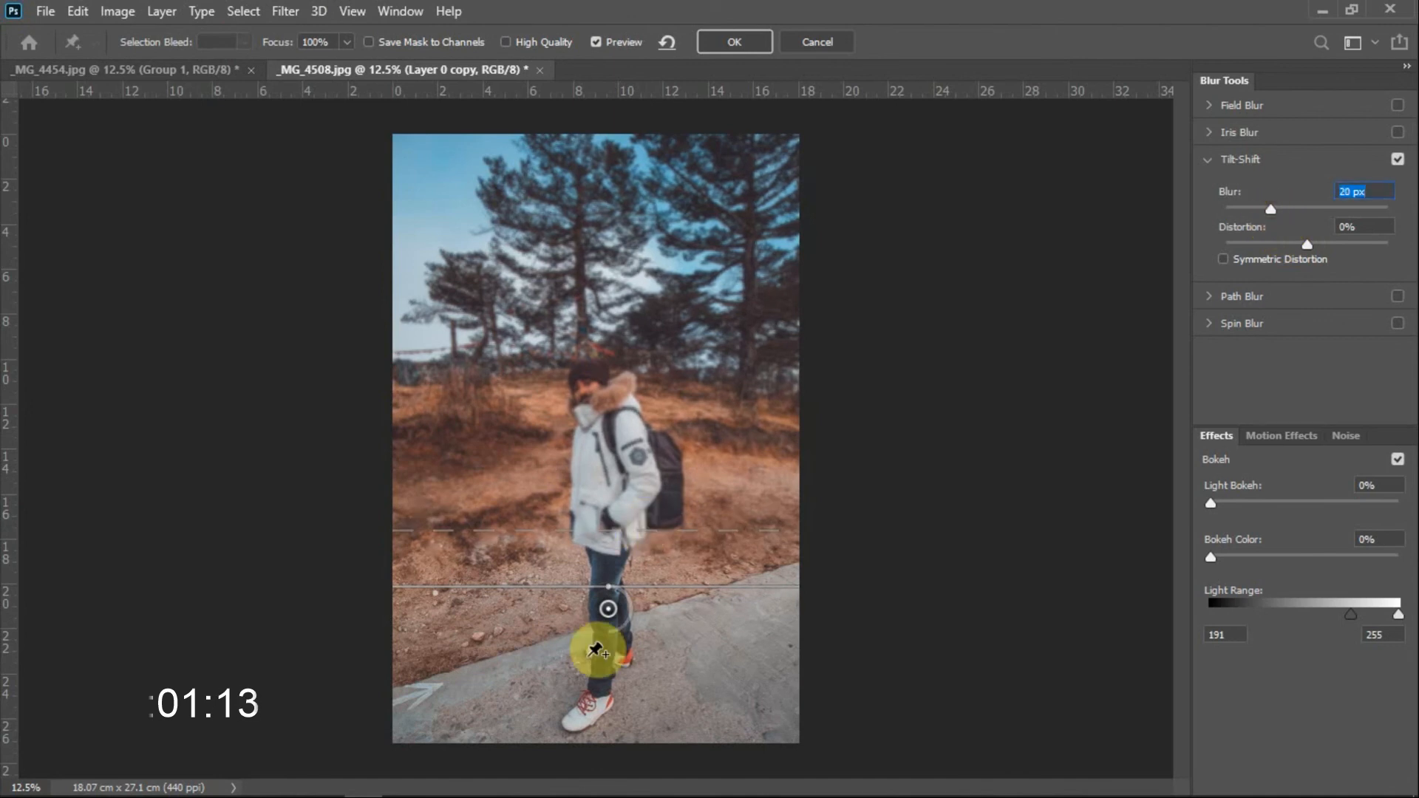
{"action": "left_click_drag", "start_coordinate": [609, 610], "coordinate": [616, 679]}
{"action": "left_click_drag", "start_coordinate": [621, 609], "coordinate": [618, 520]}
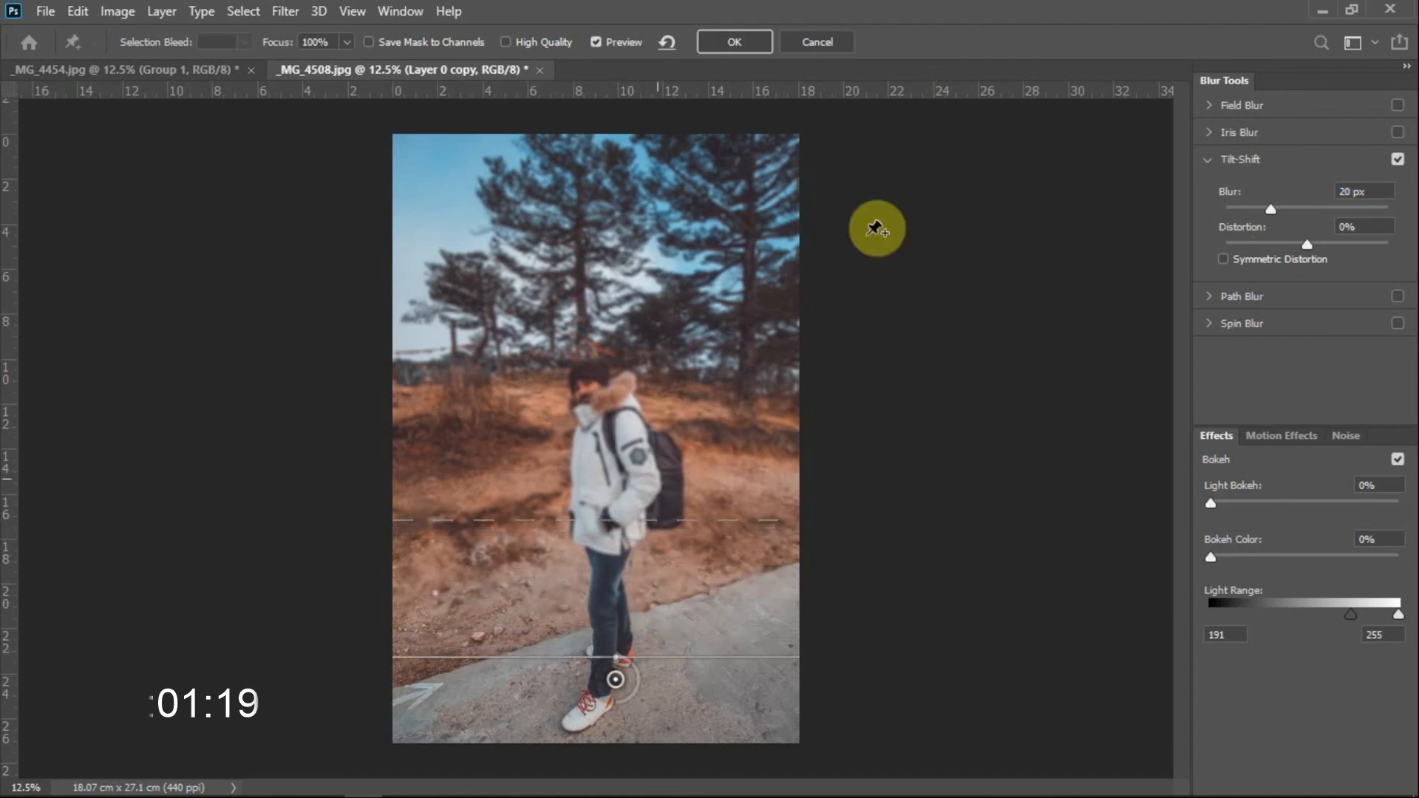
{"action": "left_click", "coordinate": [749, 46]}
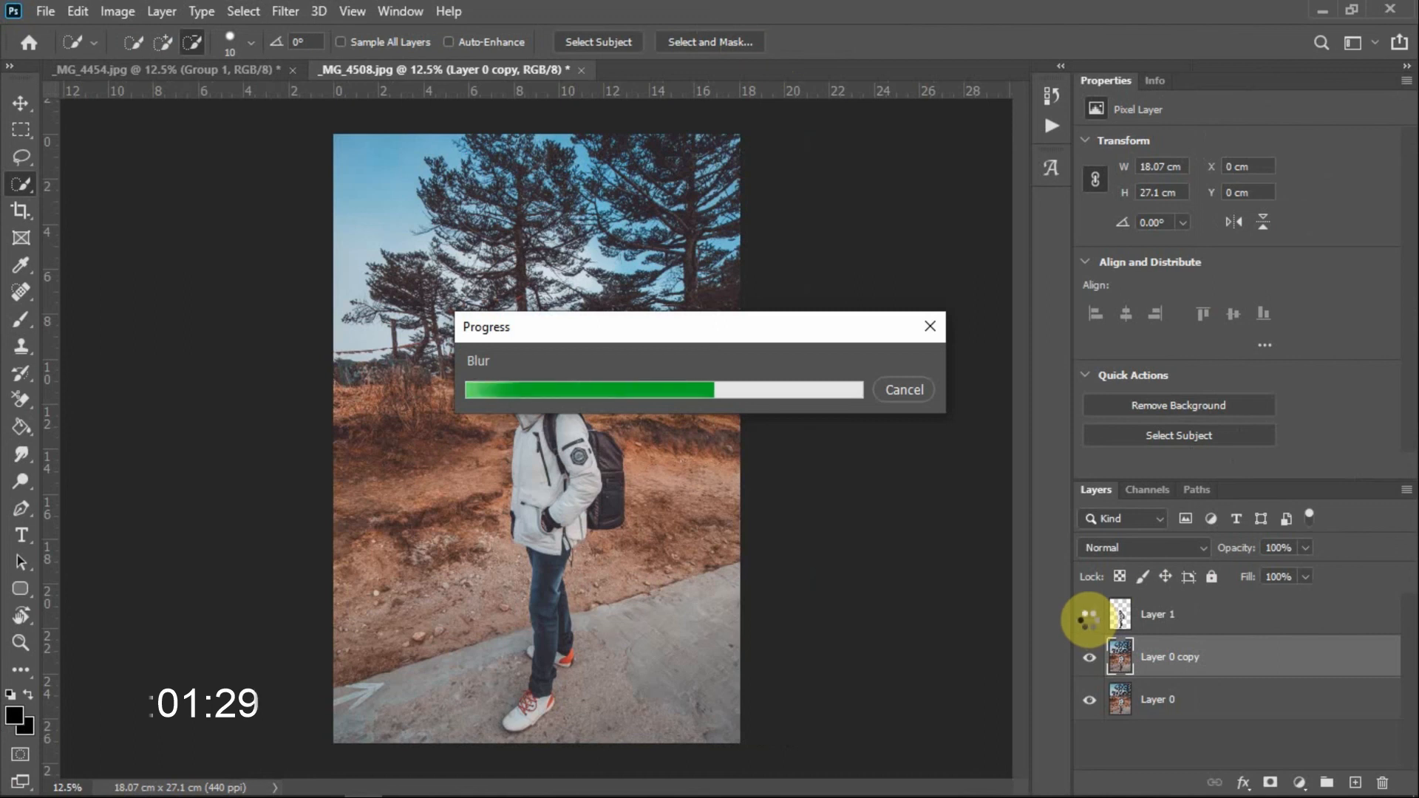
Show Layer 1 and group it with Layer 0 copy
{"action": "left_click", "coordinate": [1089, 617]}
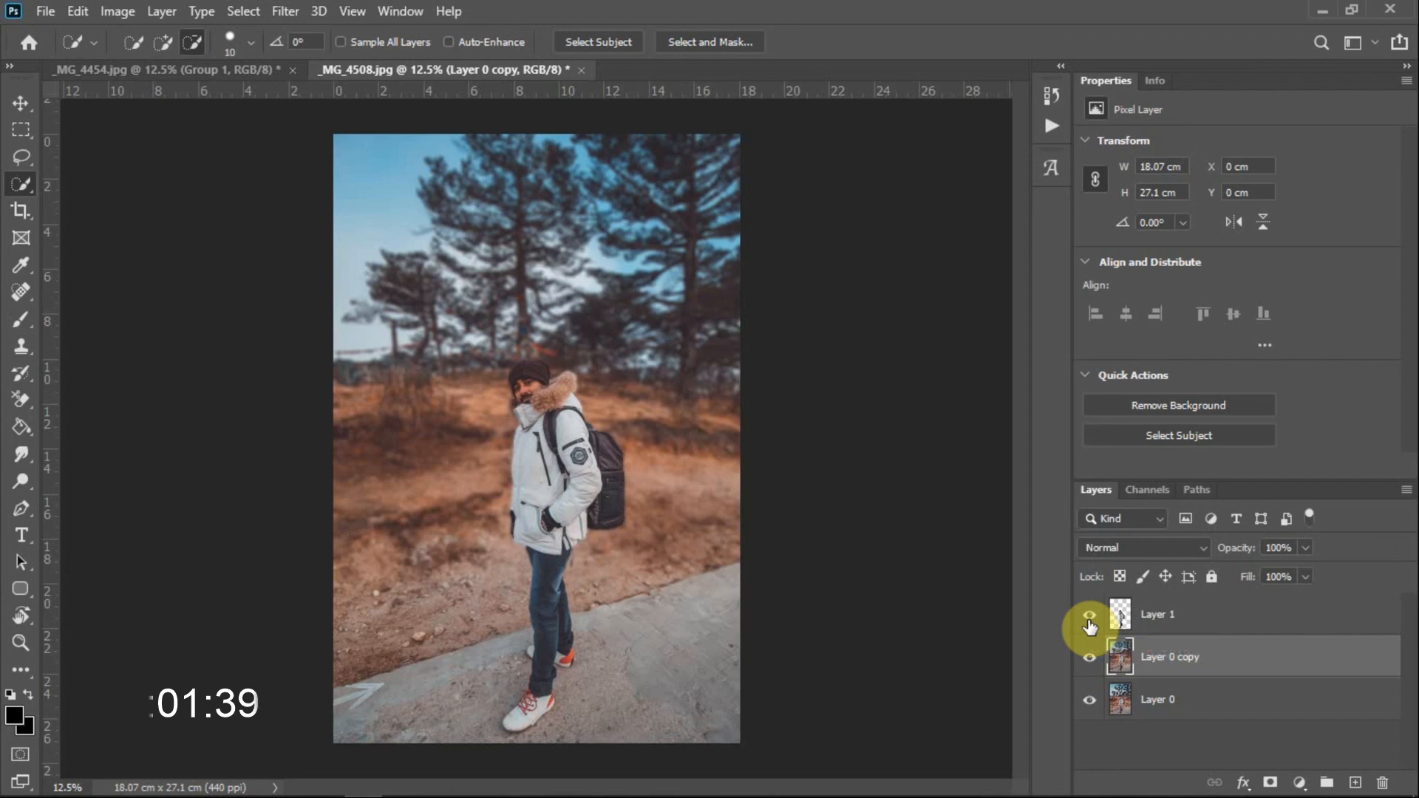
{"action": "left_click", "coordinate": [1249, 617], "text": "ctrl"}
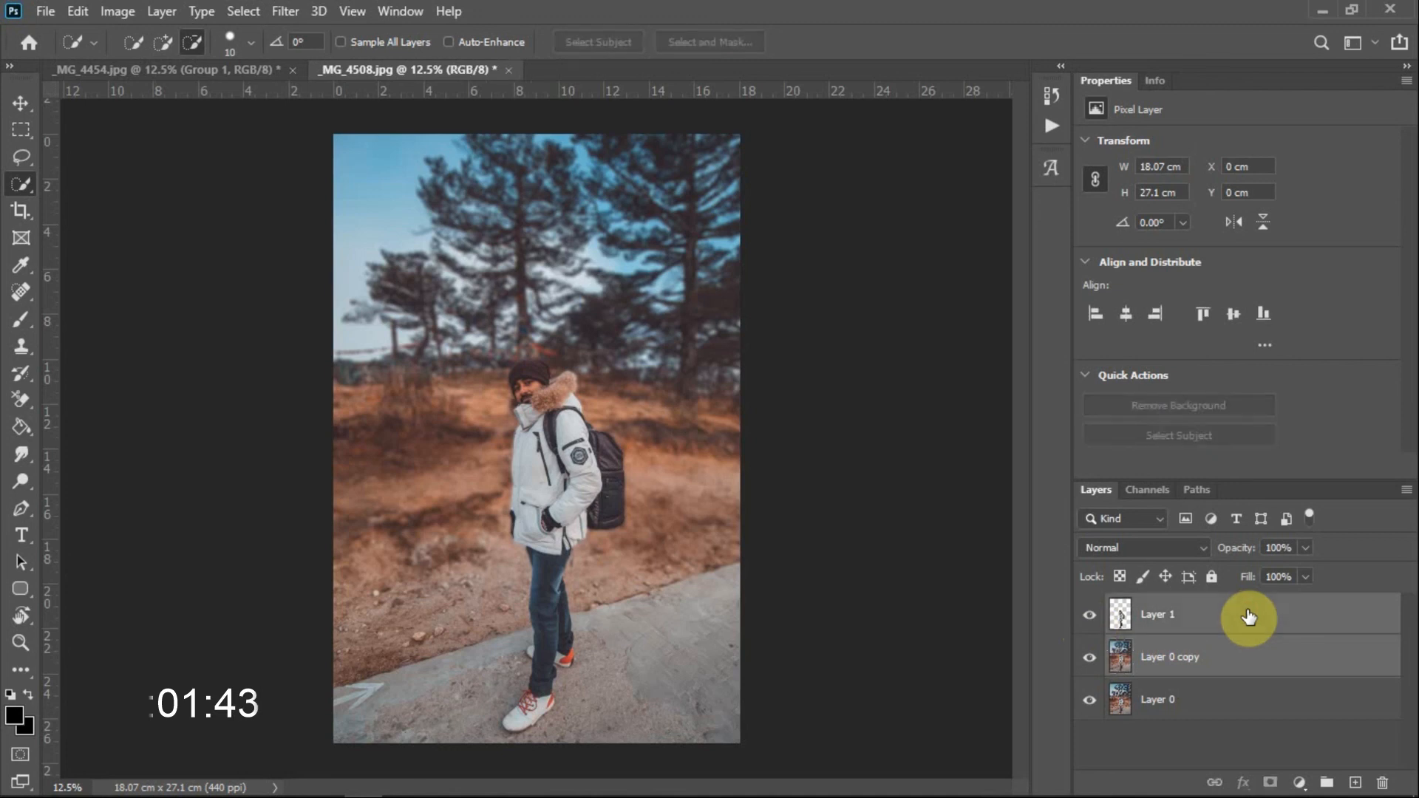
{"action": "key", "text": "ctrl+g"}
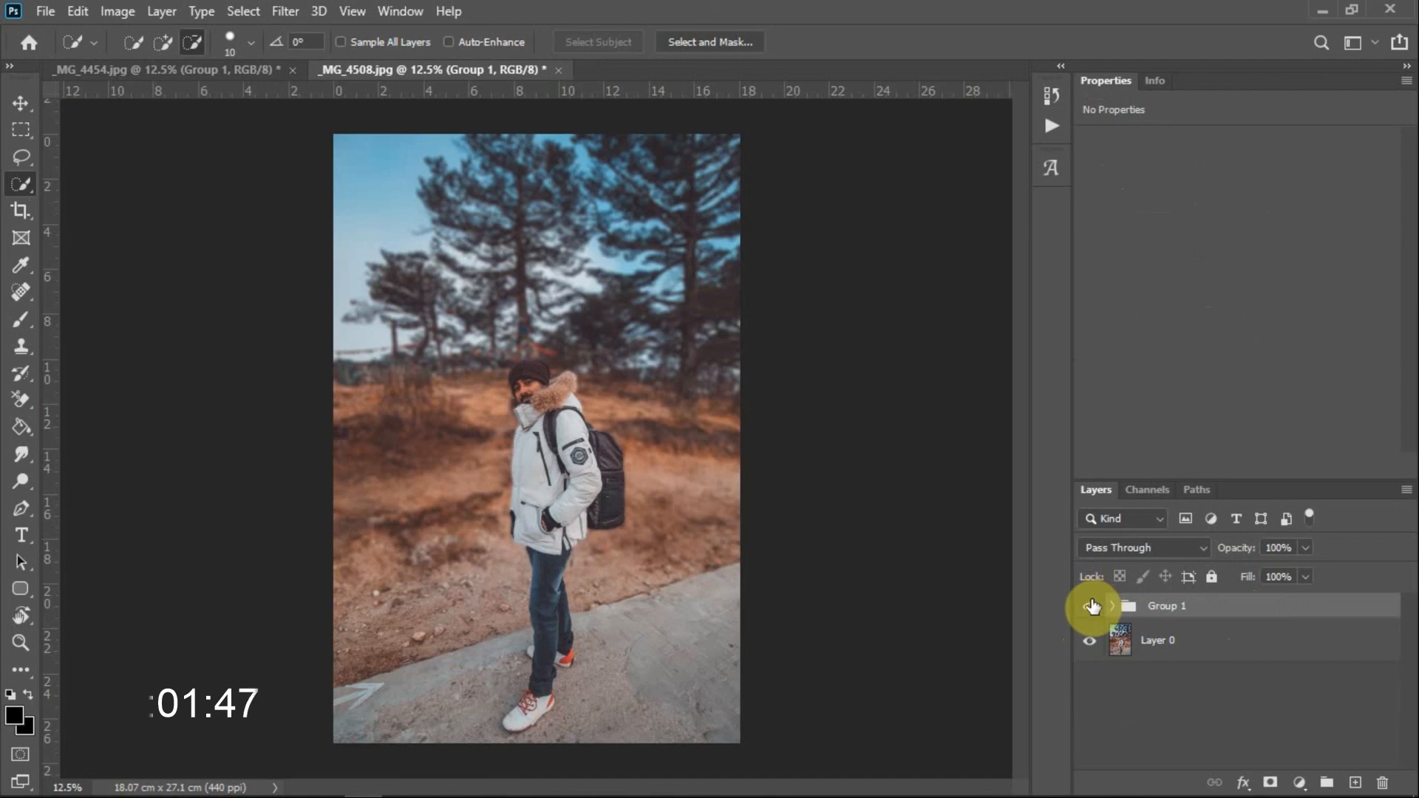
Toggle Group 1's visibility to compare the blurred background with the original photo, both close up and at full view
{"action": "key", "text": "ctrl+plus"}
{"action": "key", "text": "ctrl+plus"}
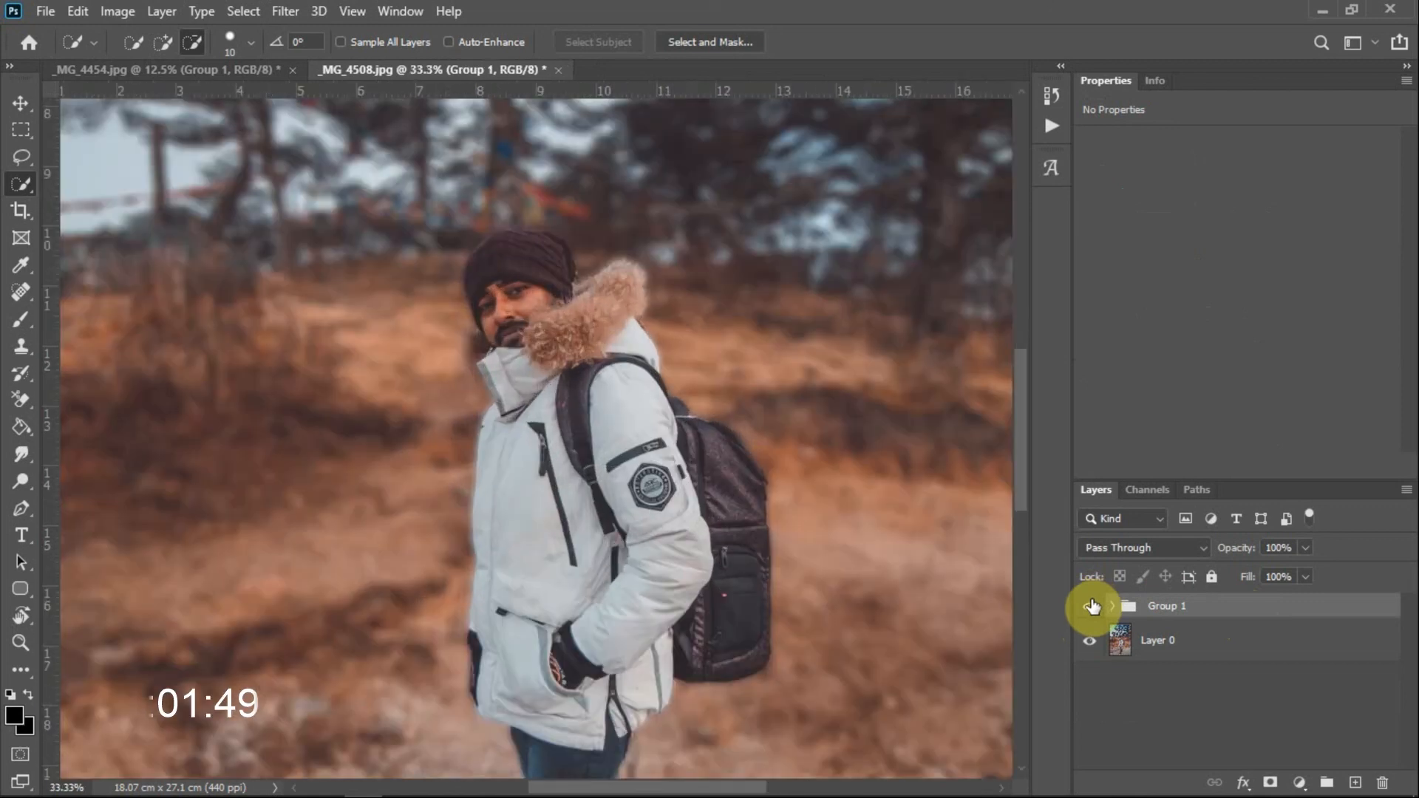
{"action": "left_click", "coordinate": [1090, 606]}
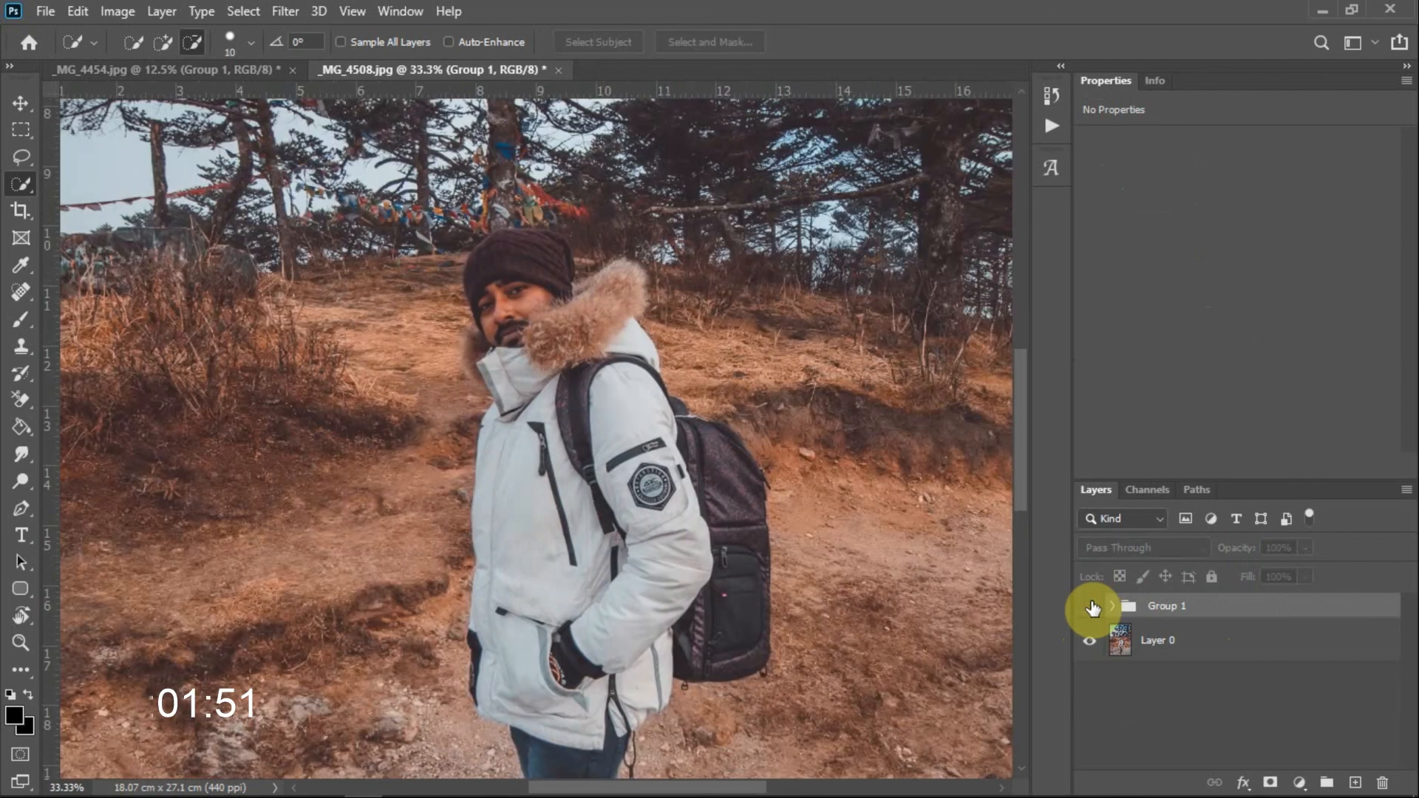
{"action": "left_click", "coordinate": [1091, 606]}
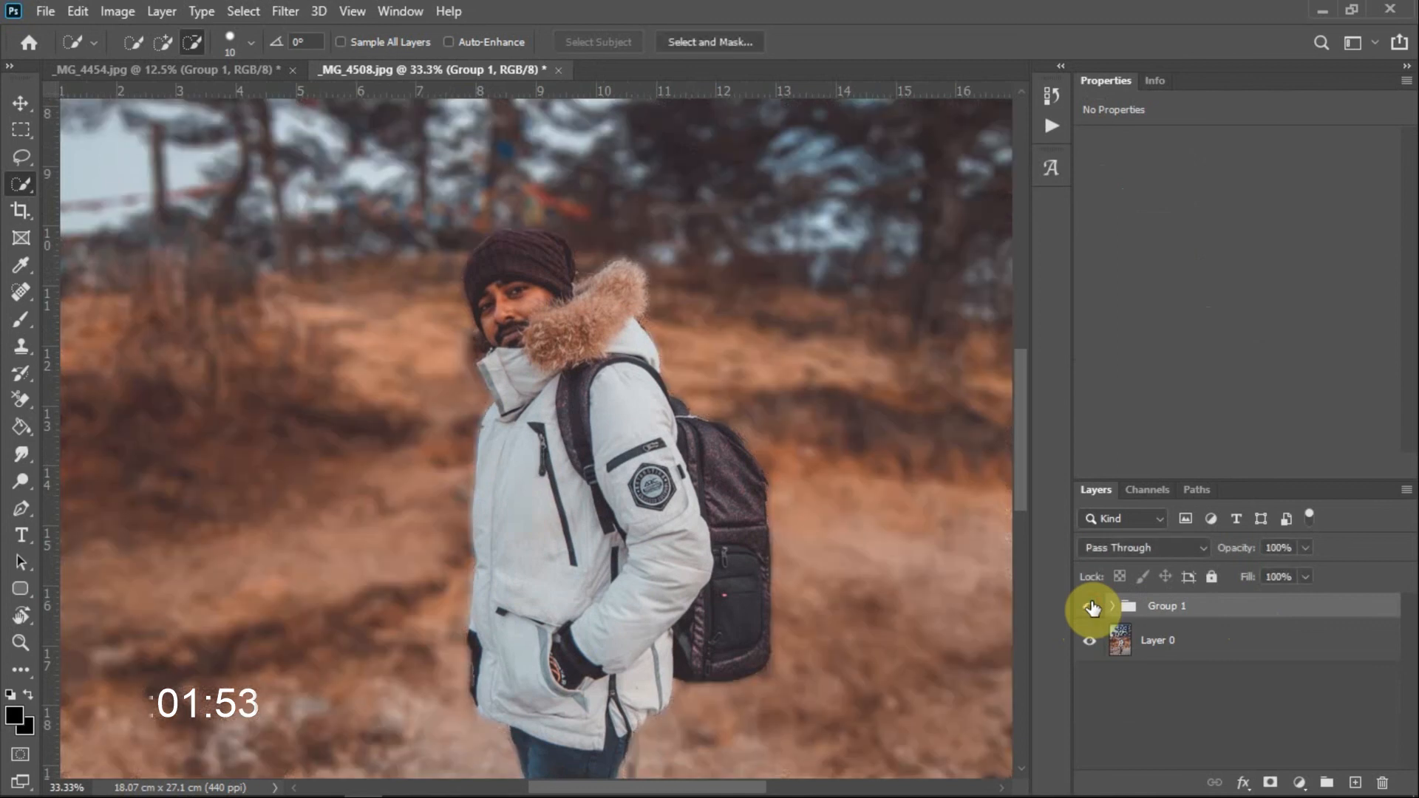
{"action": "left_click", "coordinate": [1091, 606]}
{"action": "left_click", "coordinate": [1091, 606]}
{"action": "key", "text": "ctrl+0"}
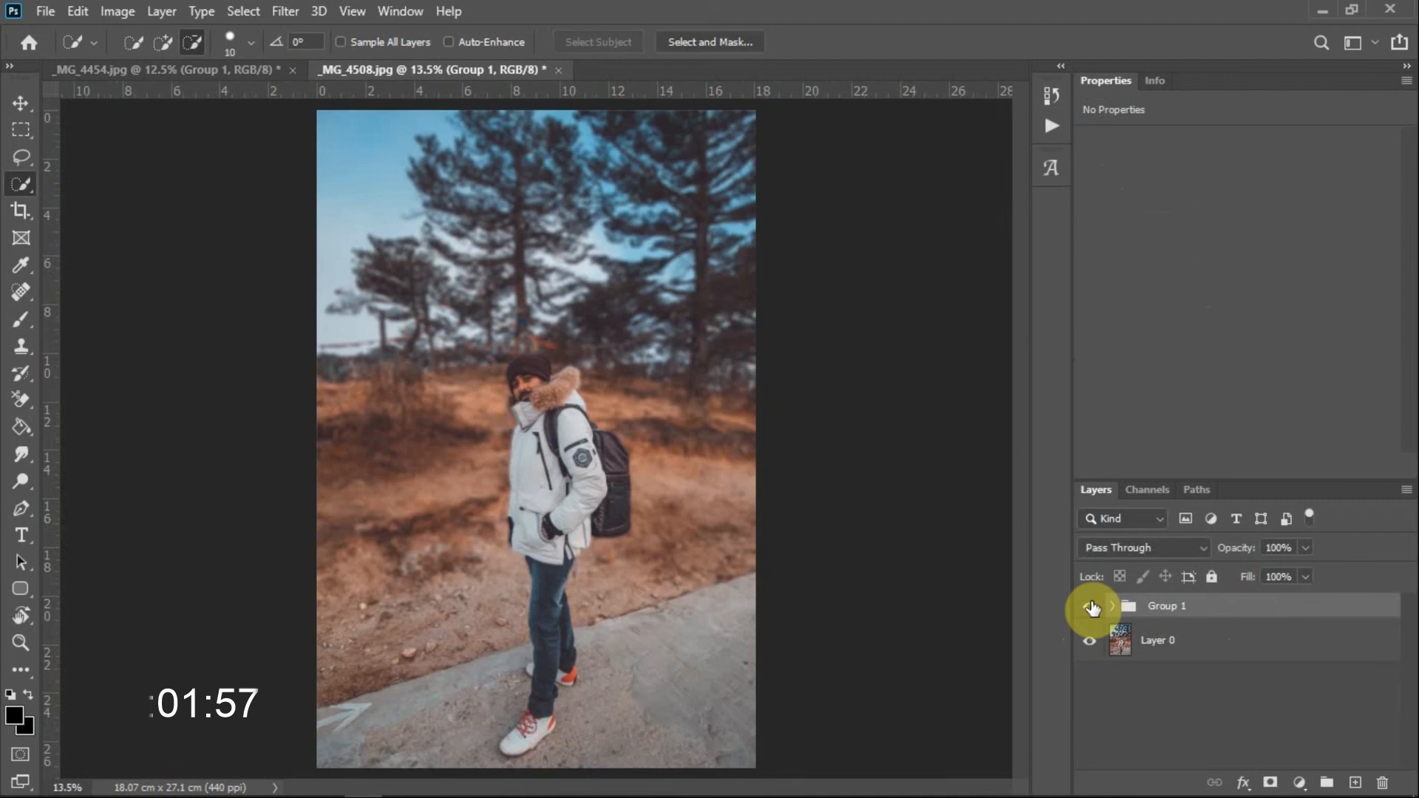
{"action": "left_click", "coordinate": [1091, 606]}
{"action": "left_click", "coordinate": [1091, 606]}
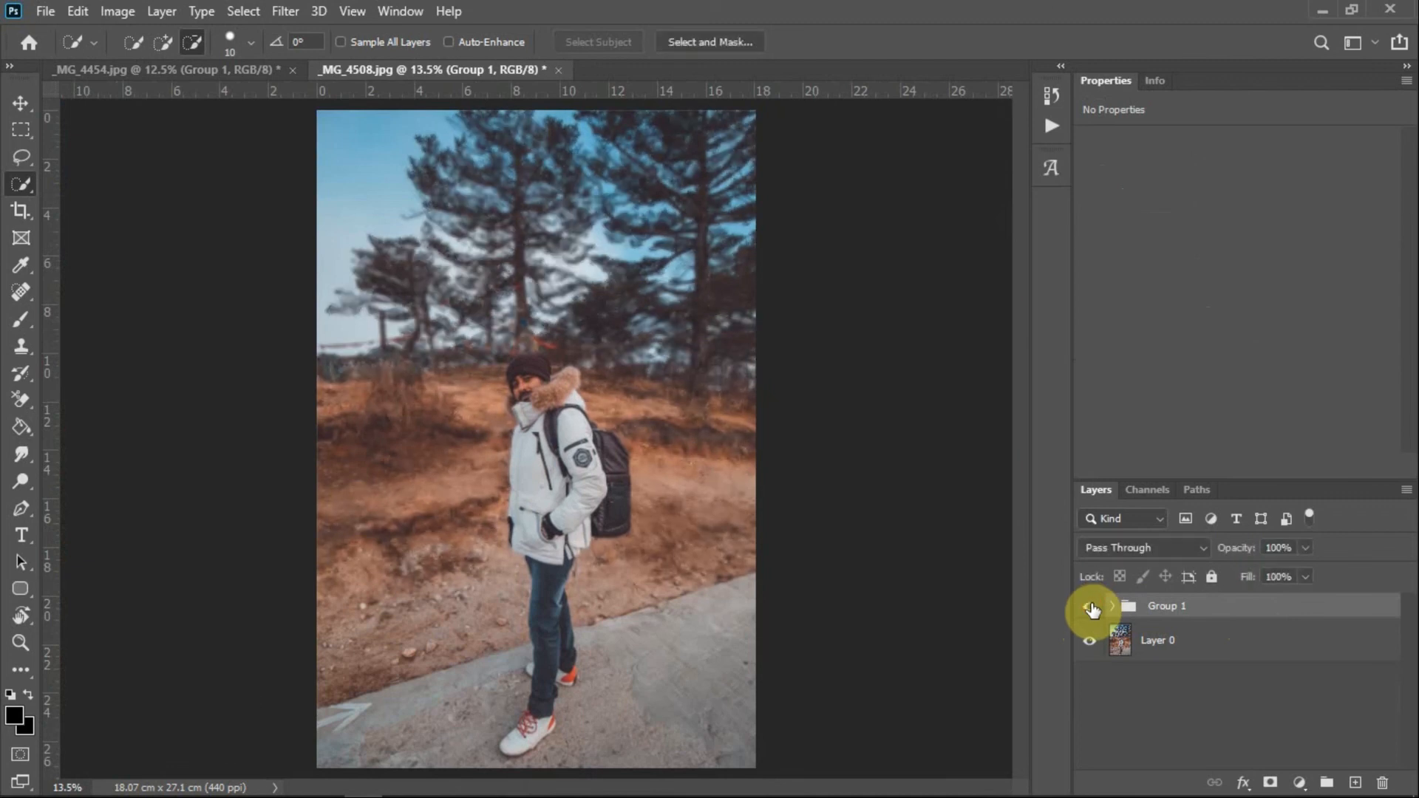